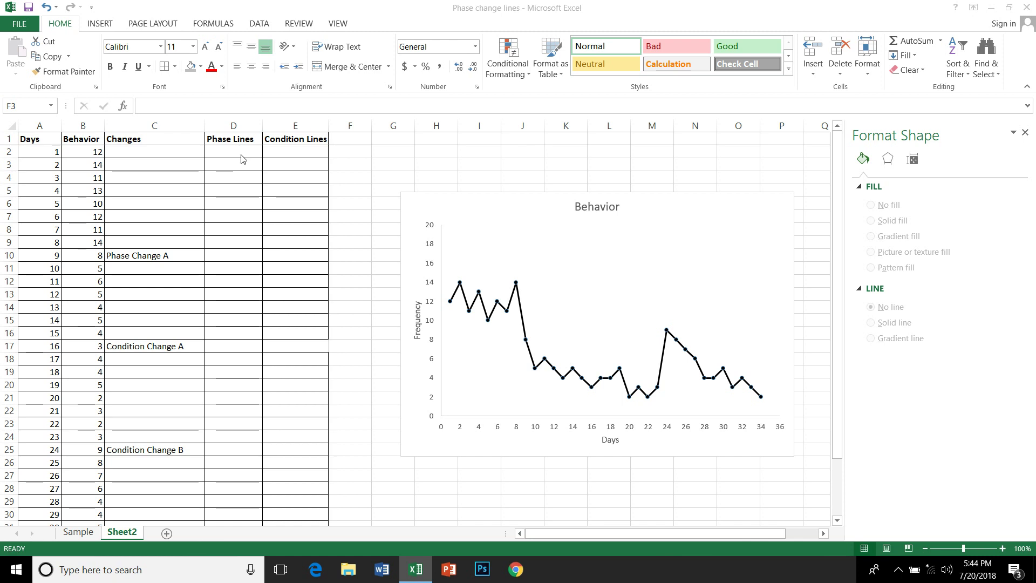
- Insert a blank row above the day-9 row at row 10 and select cell A10
right_click(5, 255)
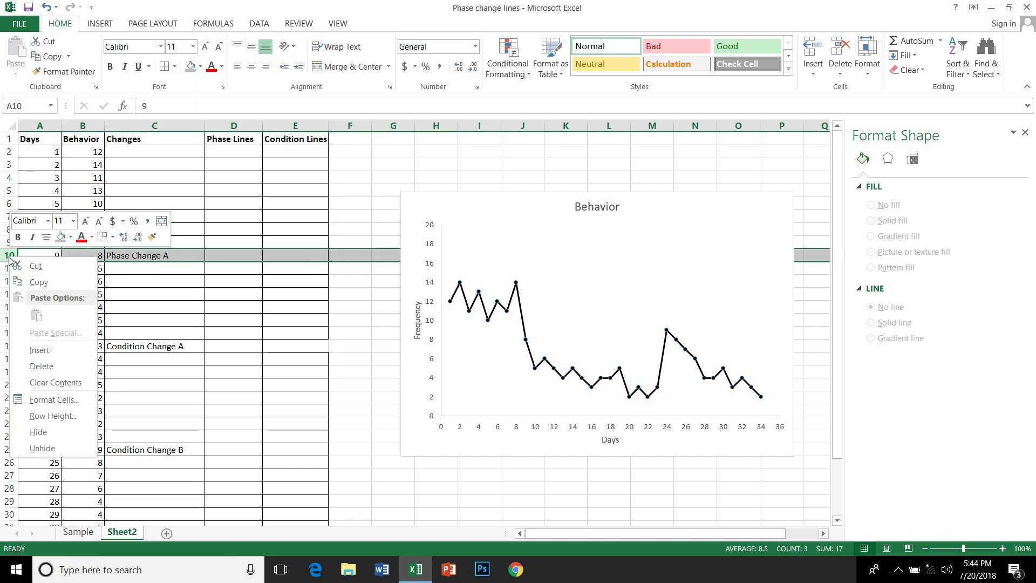
click(40, 350)
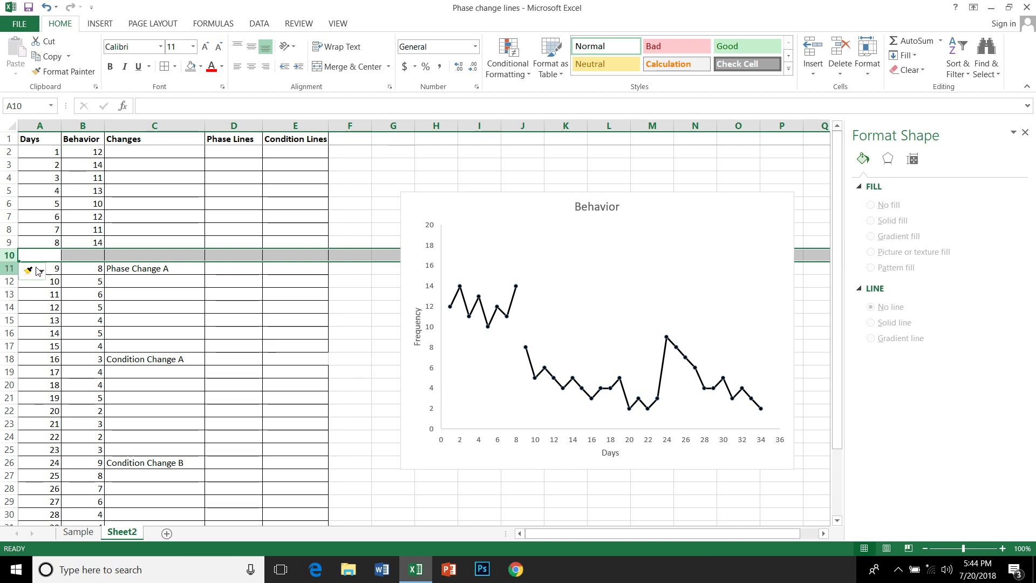
click(54, 254)
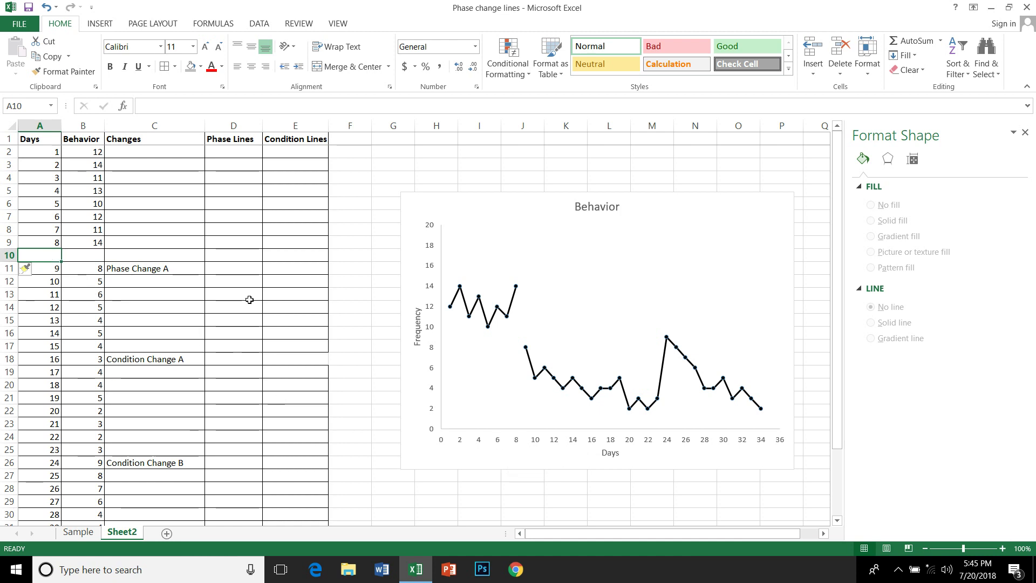
- Enter day 8.5 in A10 and 20 in the Phase Lines cell of row 10
text(8.5)
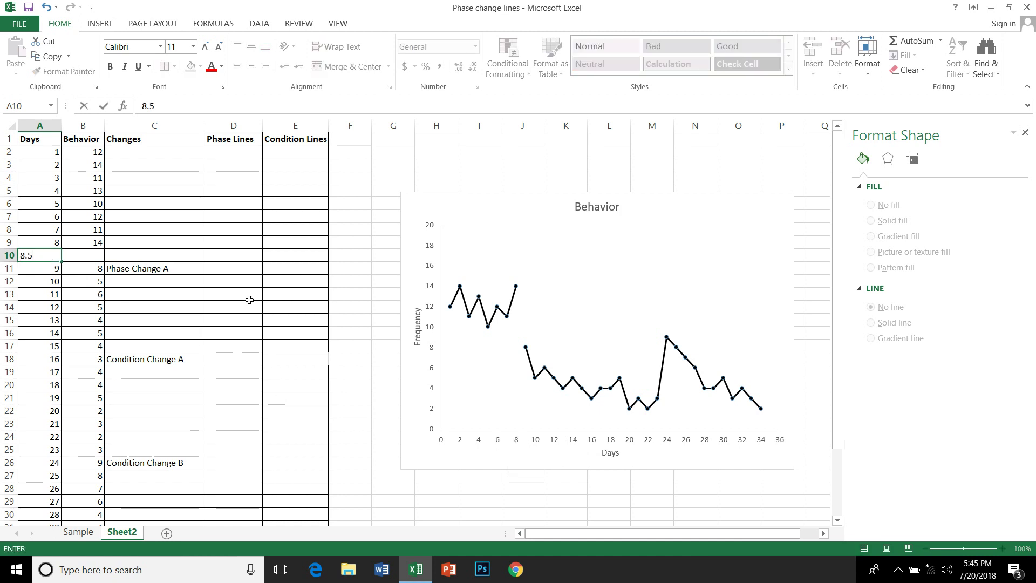
click(219, 258)
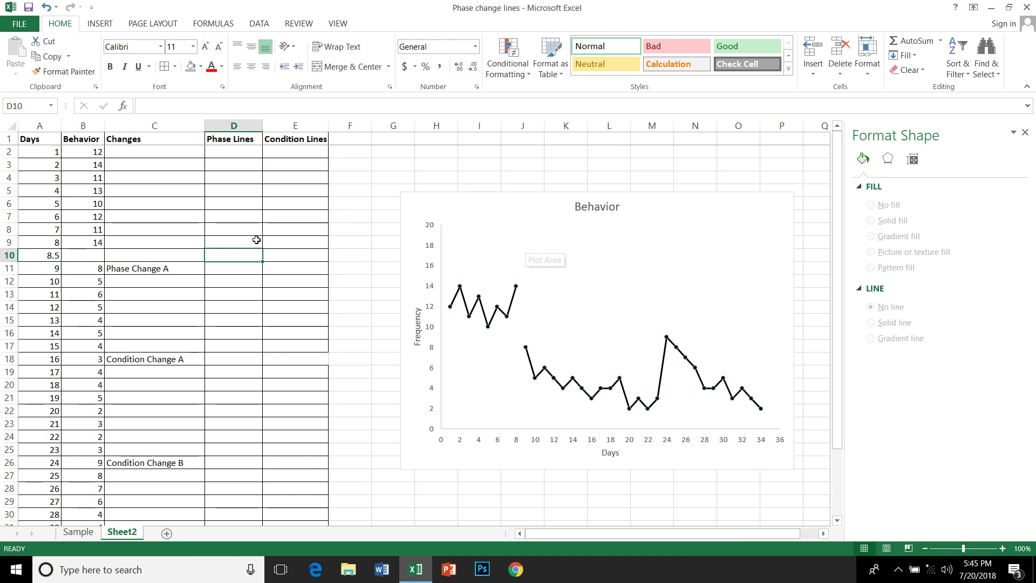
text(20)
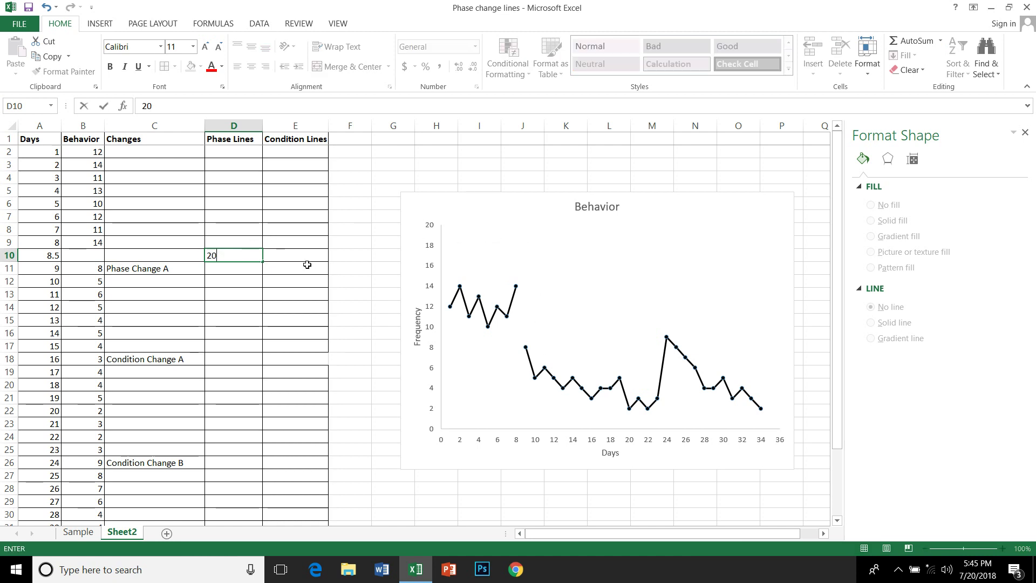
click(277, 269)
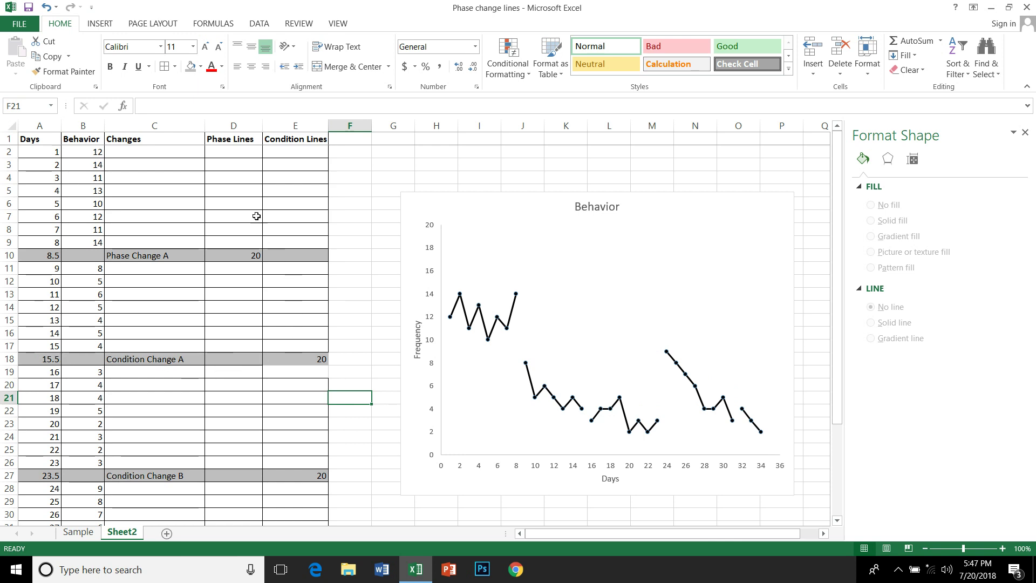
- Review the Phase Lines values from row 10 down to row 36
click(237, 256)
scroll(274, 349, down, 1)
scroll(274, 349, down, 2)
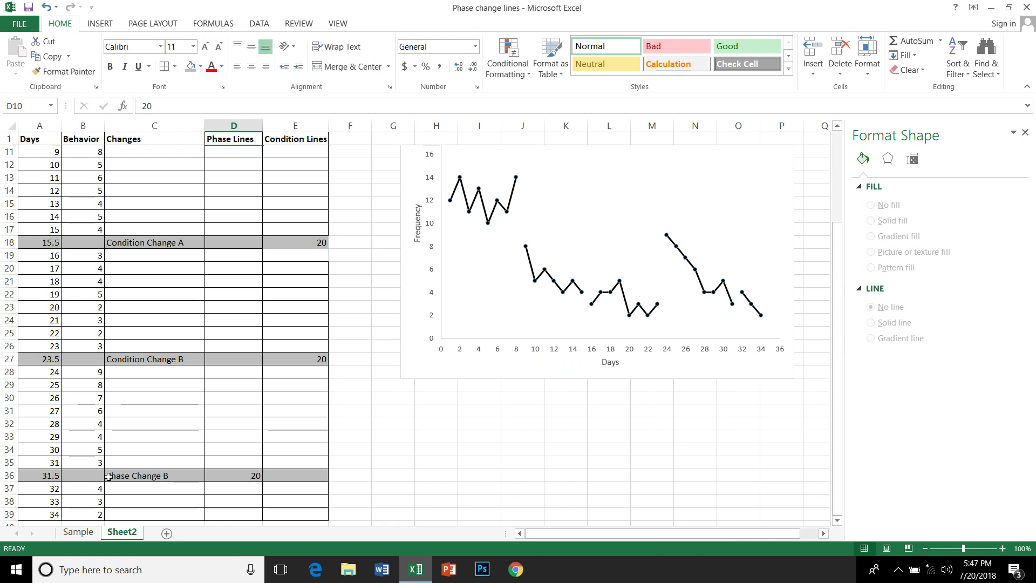
click(230, 475)
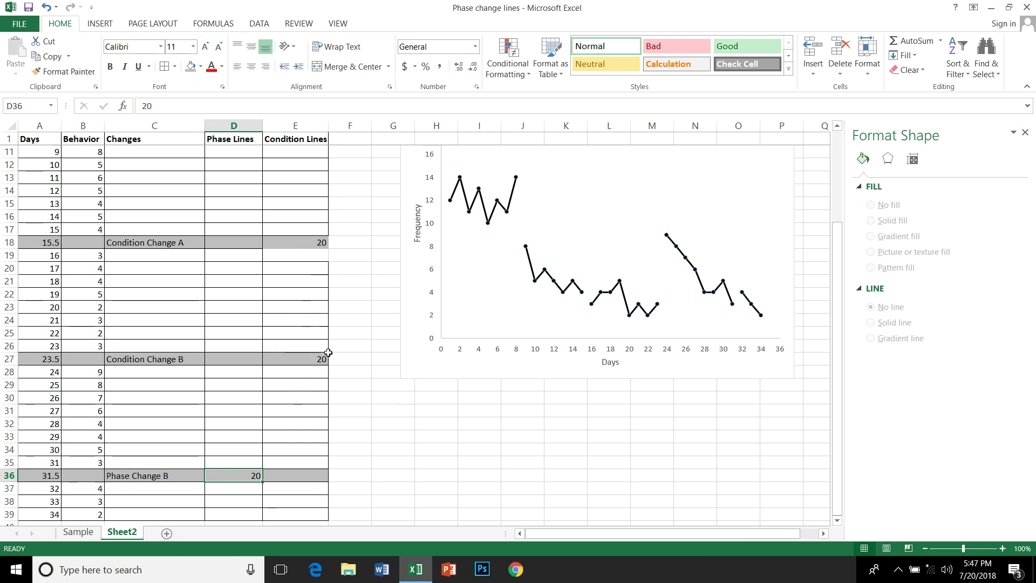
scroll(348, 351, up, 3)
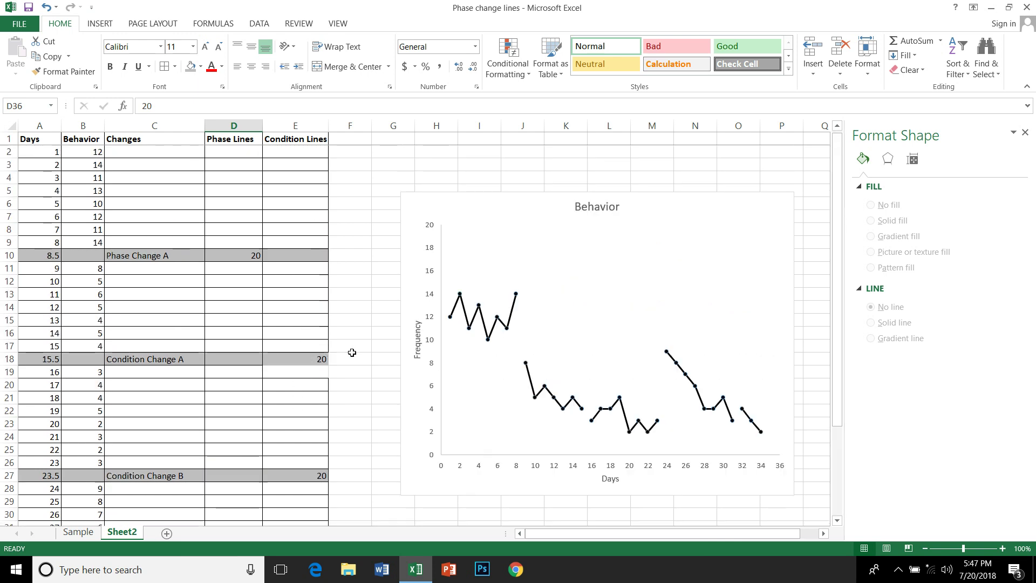
- Add a new chart data series named 'Phase Change'
right_click(588, 306)
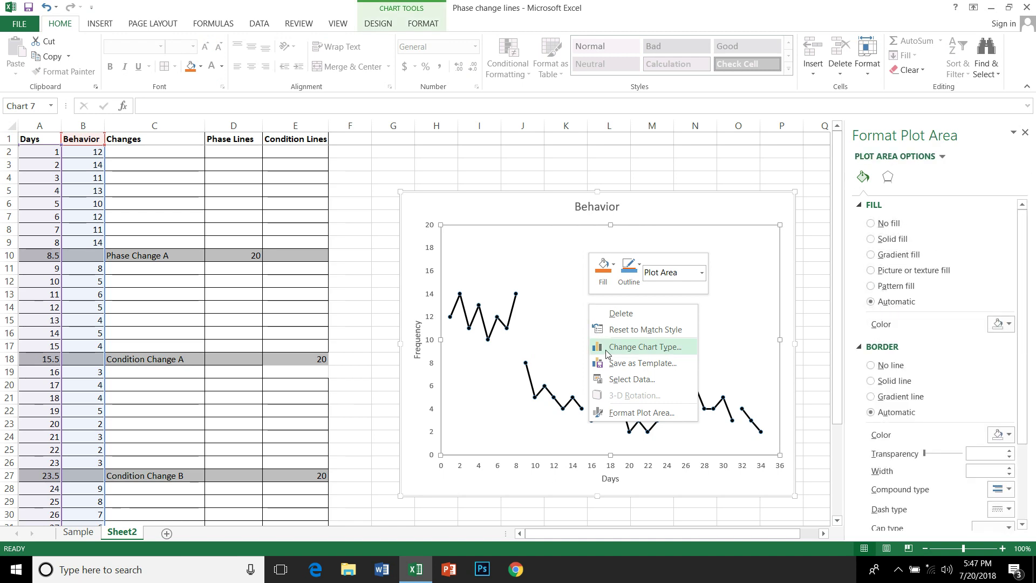
click(631, 378)
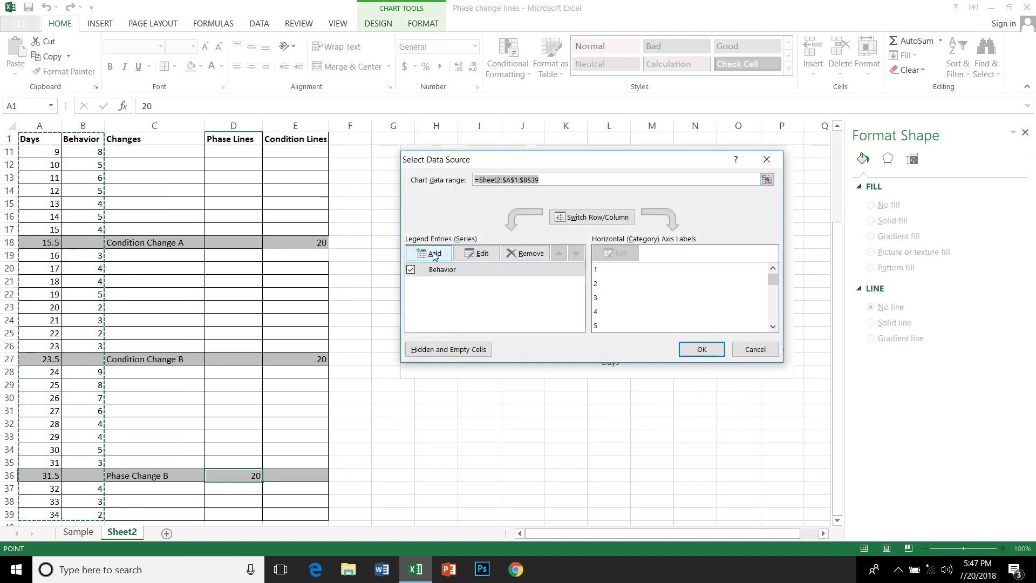
click(434, 253)
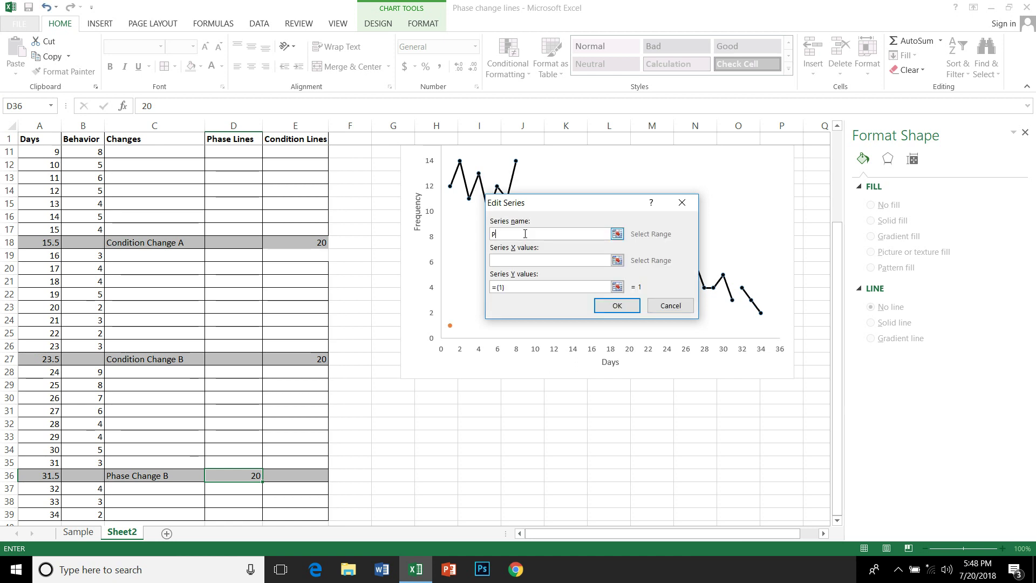
text(Change)
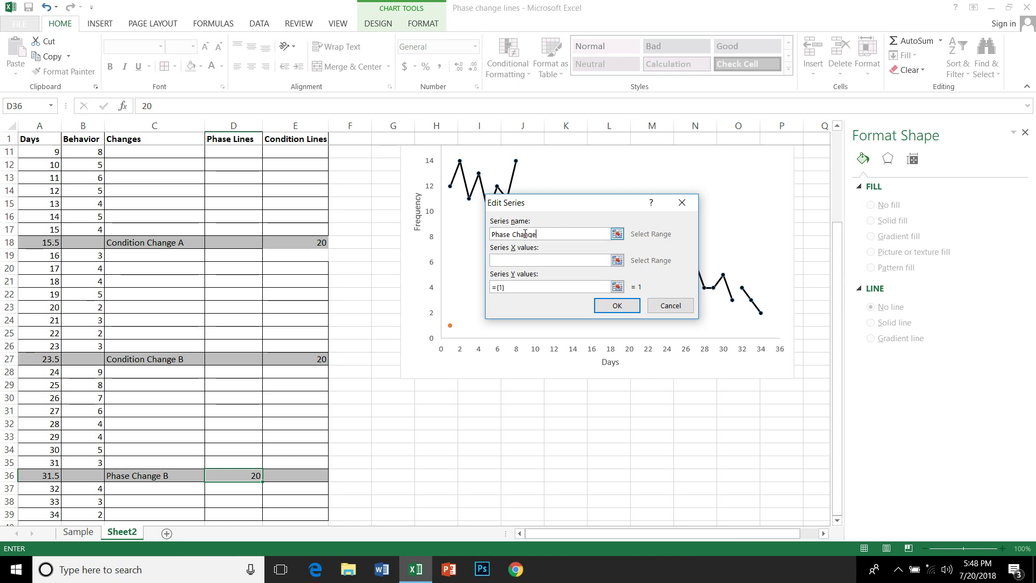
click(494, 260)
- Set the Phase Change series to X = A2:A38 and Y = D2:D39, and apply it
scroll(58, 156, up, 3)
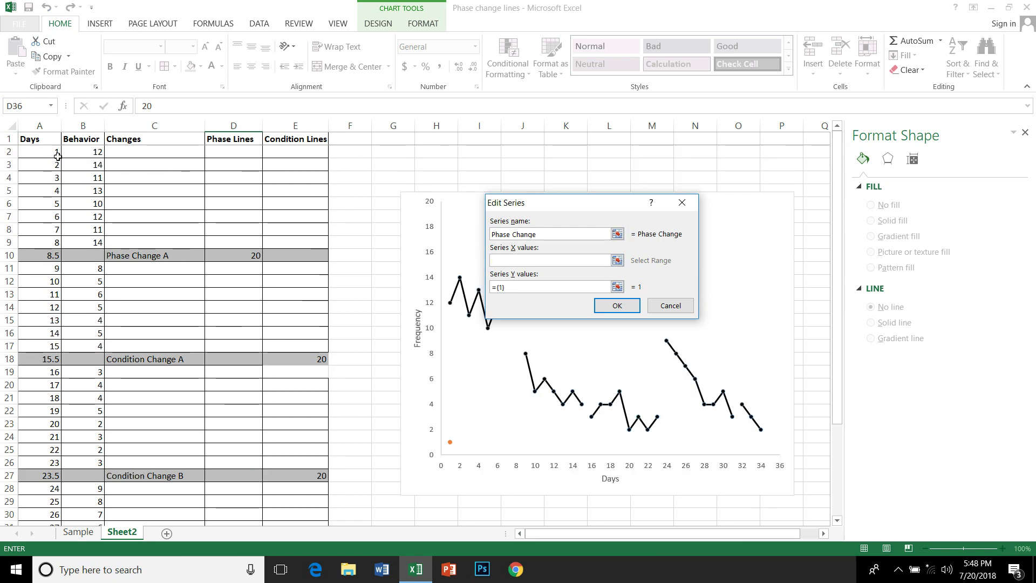
drag(49, 149, 80, 393)
scroll(81, 394, up, 4)
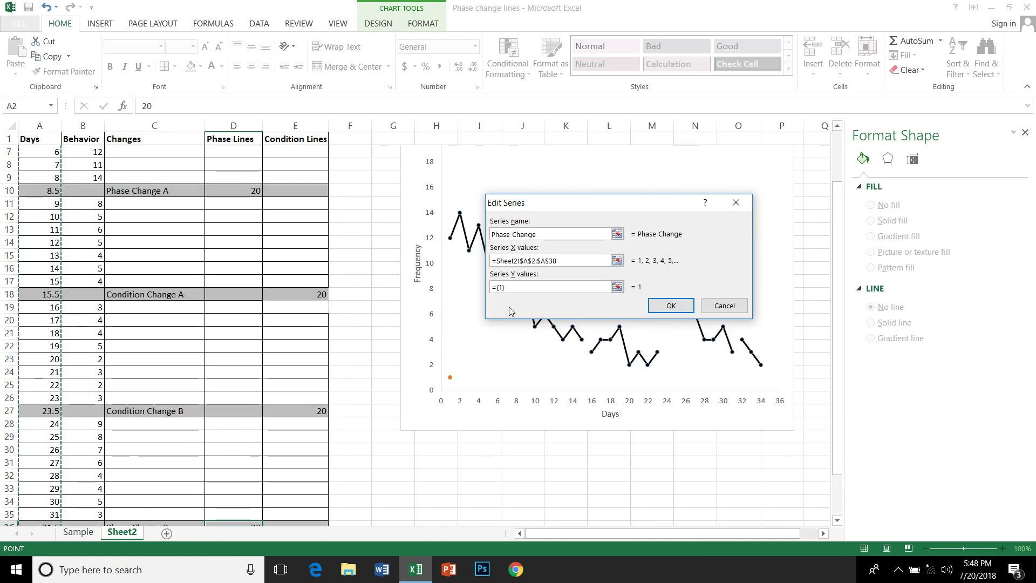
drag(518, 286, 490, 286)
key(BackSpace)
scroll(270, 174, up, 2)
drag(234, 153, 222, 555)
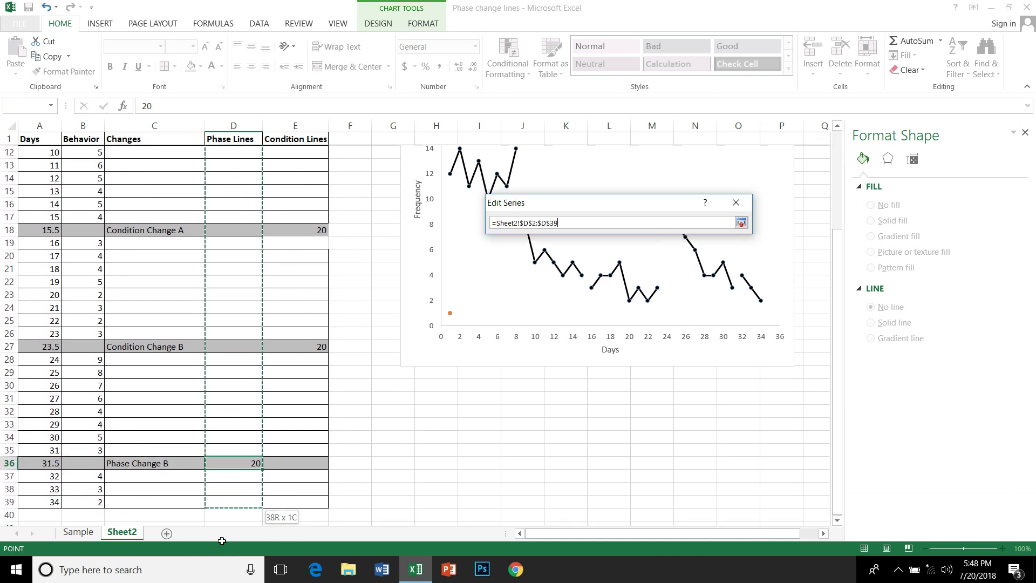
drag(222, 540, 220, 381)
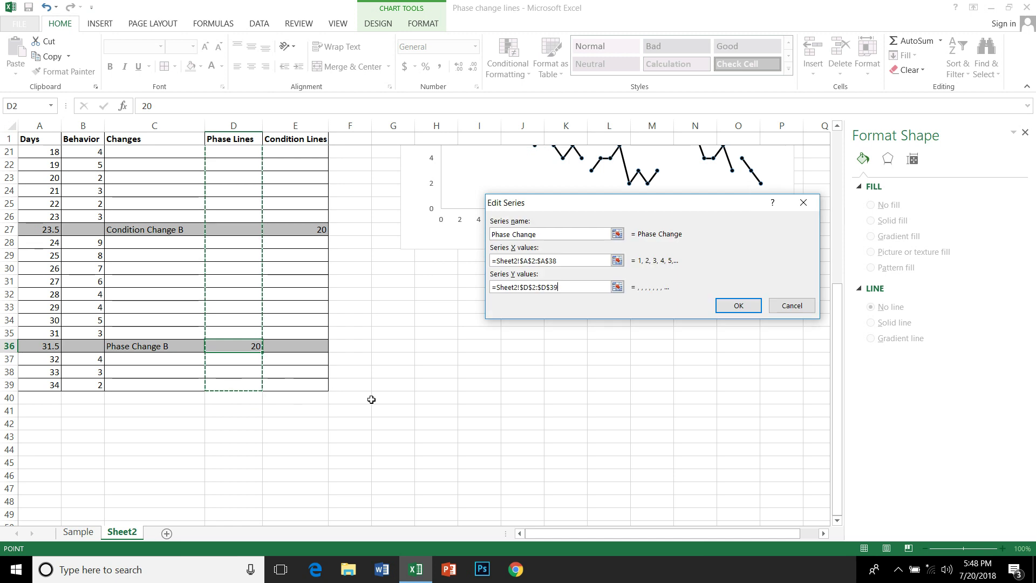
click(723, 309)
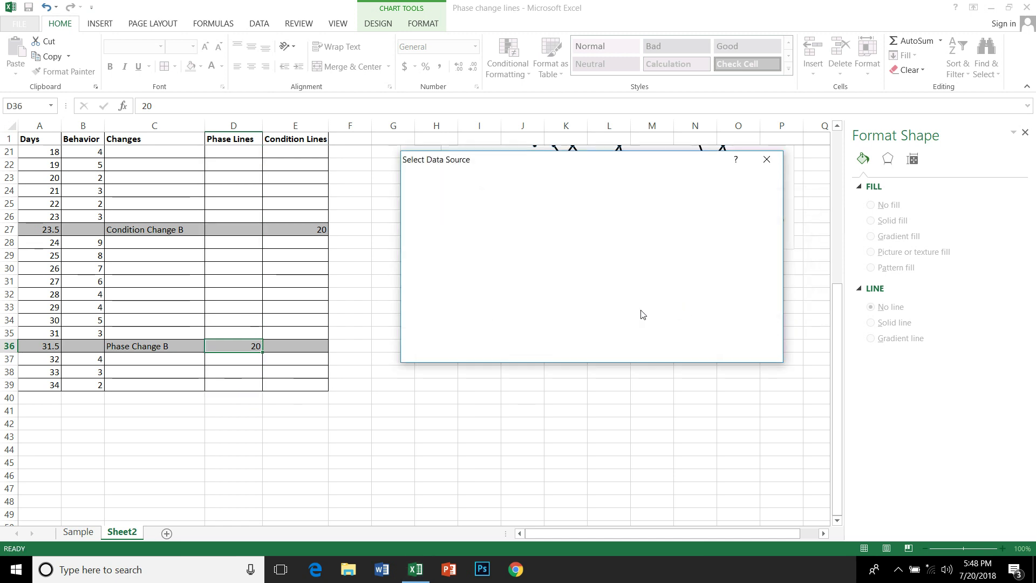
click(695, 350)
scroll(640, 362, up, 6)
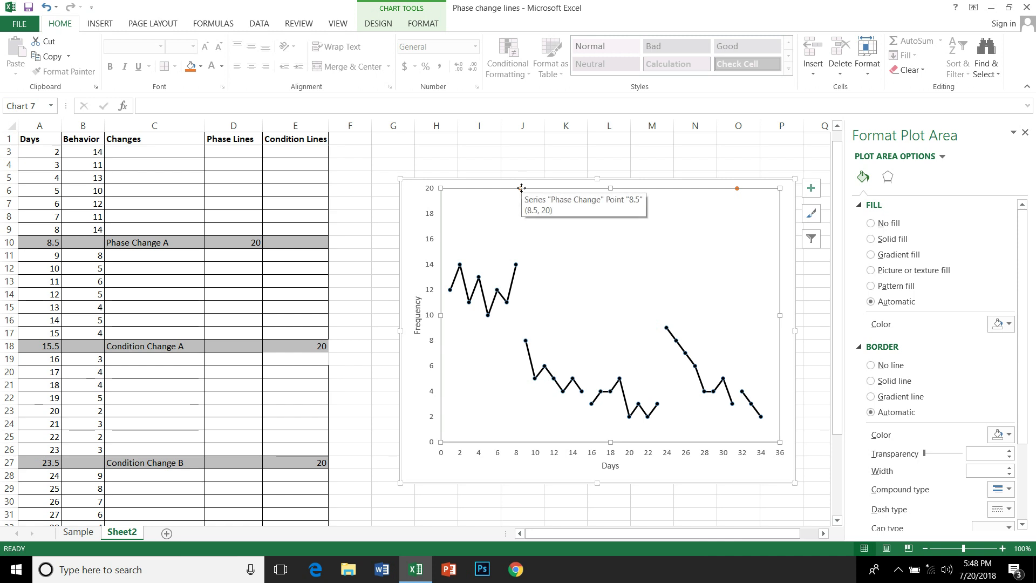
- Add Standard Error error bars to the Phase Change series
click(379, 24)
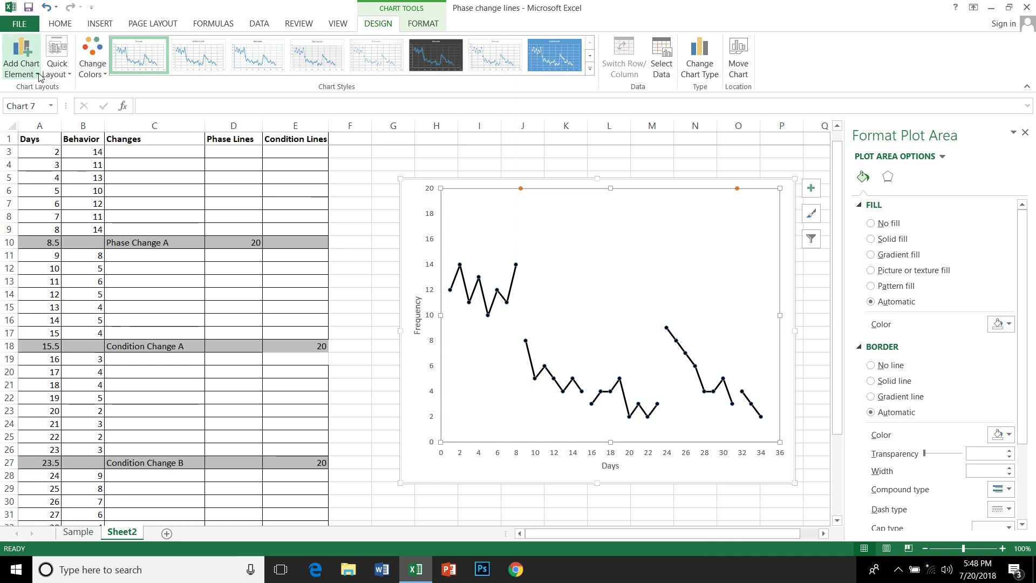
click(21, 60)
mouse_move(34, 171)
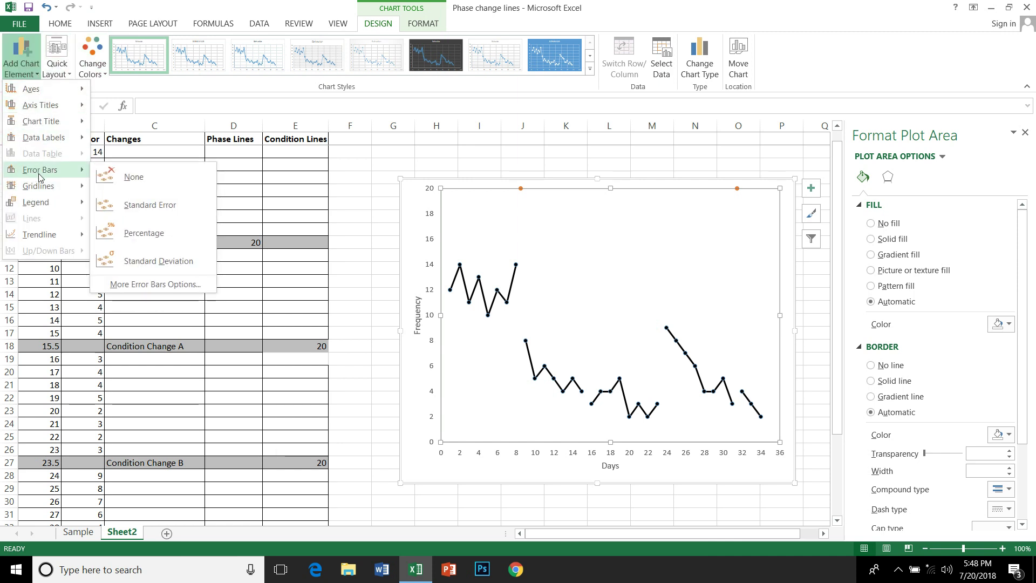
click(138, 284)
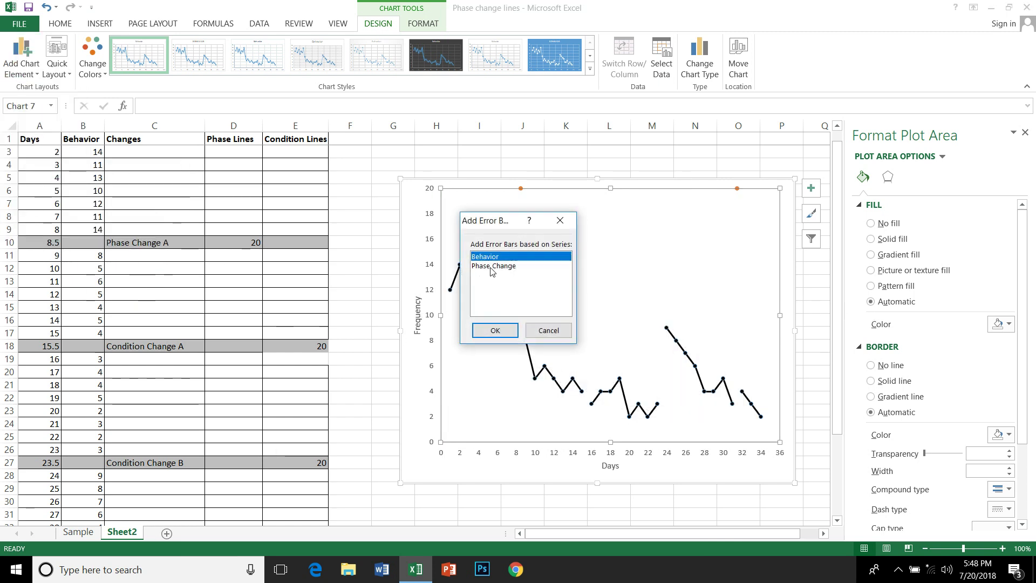
click(492, 266)
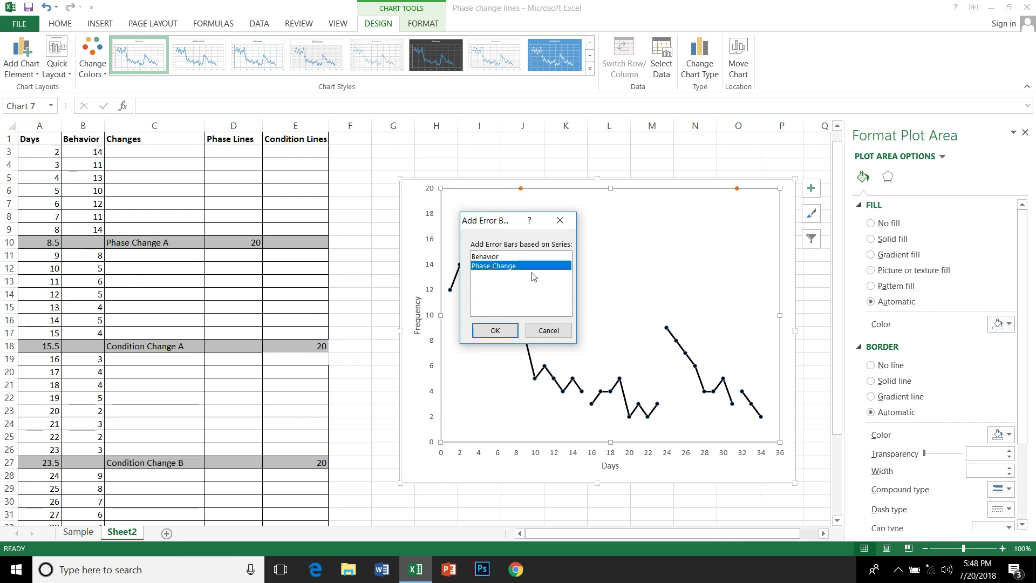
click(496, 331)
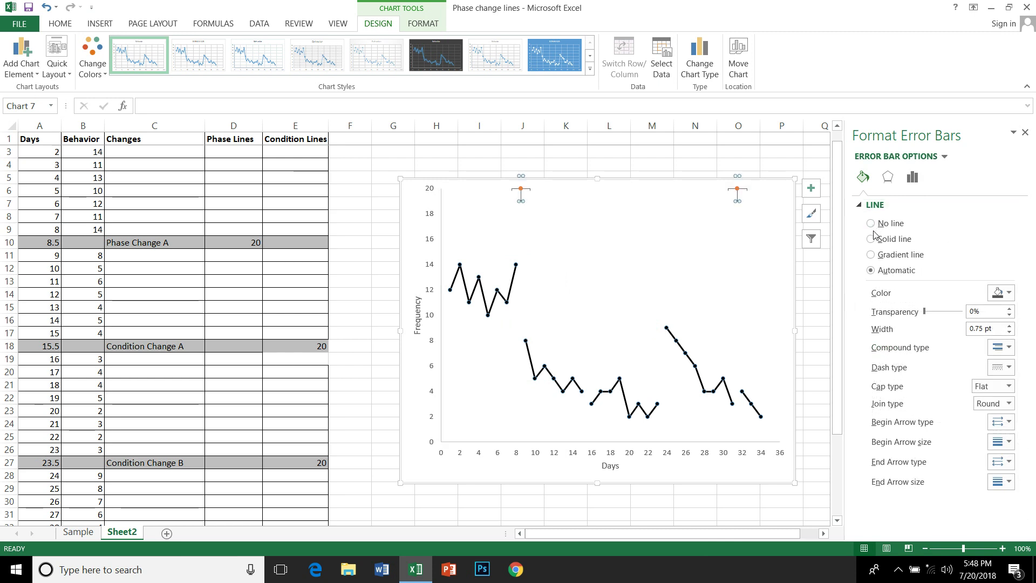
- Set the Phase Change error bars to No Cap with a fixed value of 20
click(912, 177)
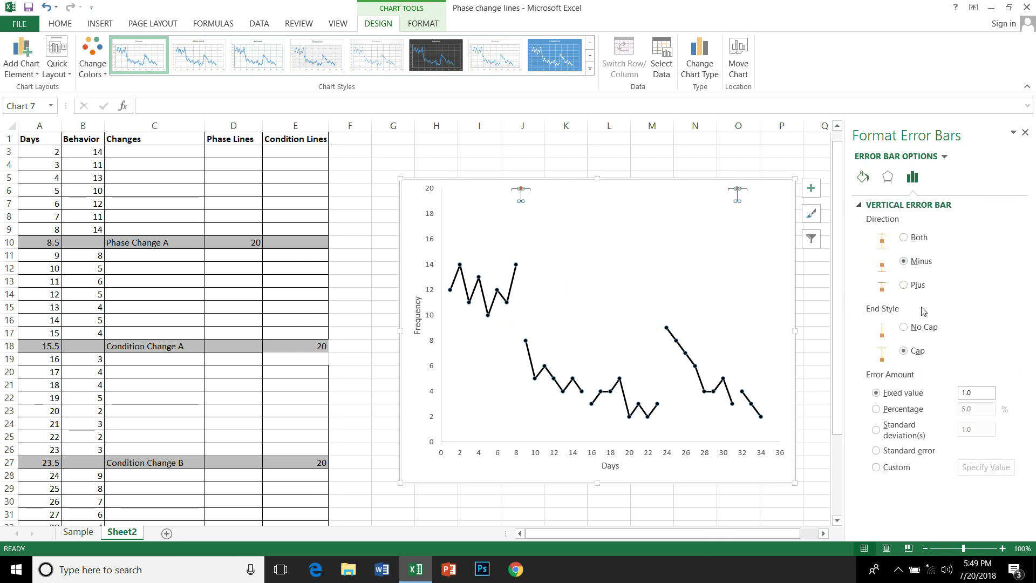
click(913, 326)
drag(973, 393, 959, 398)
text(20)
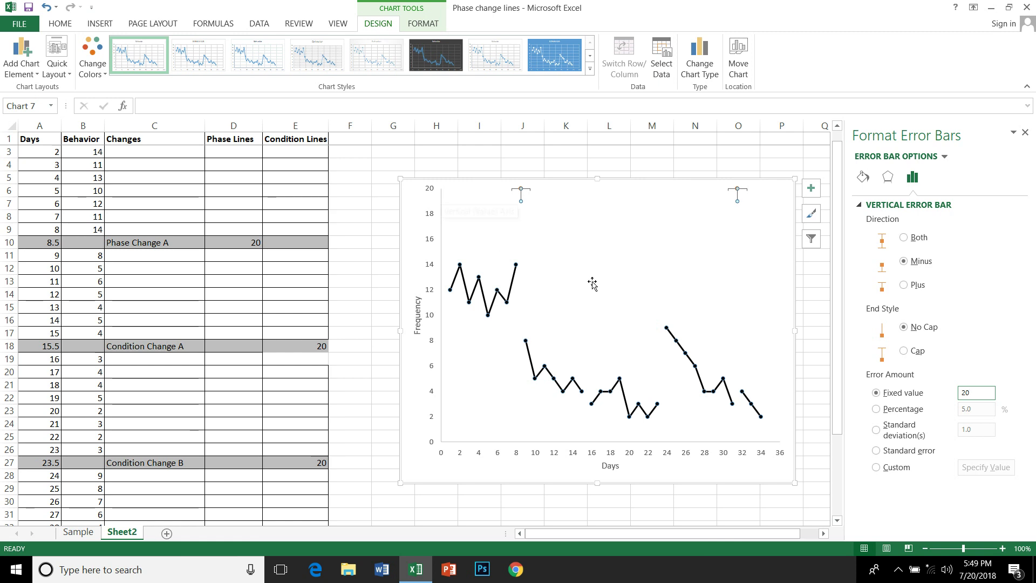
click(865, 180)
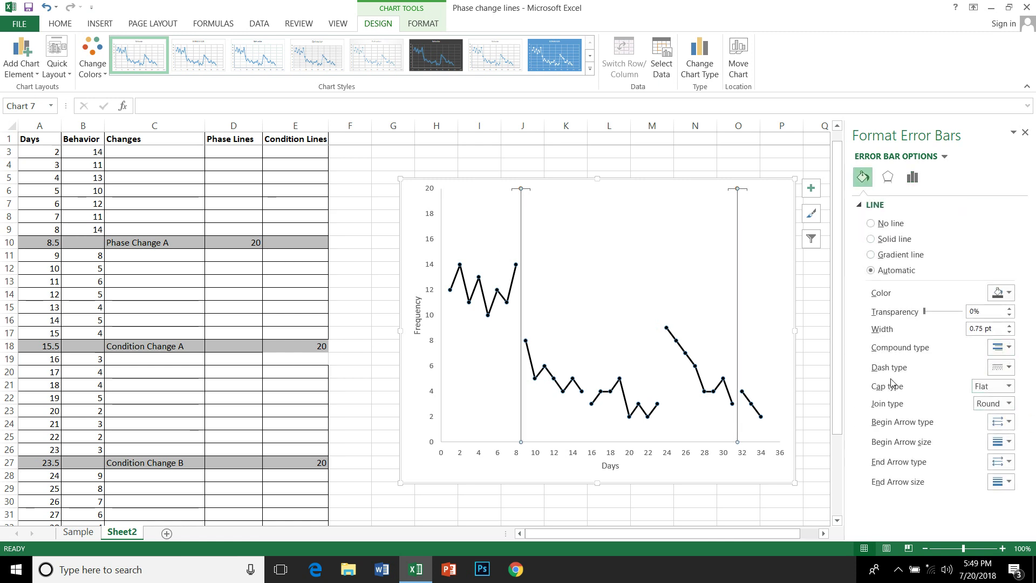
click(746, 193)
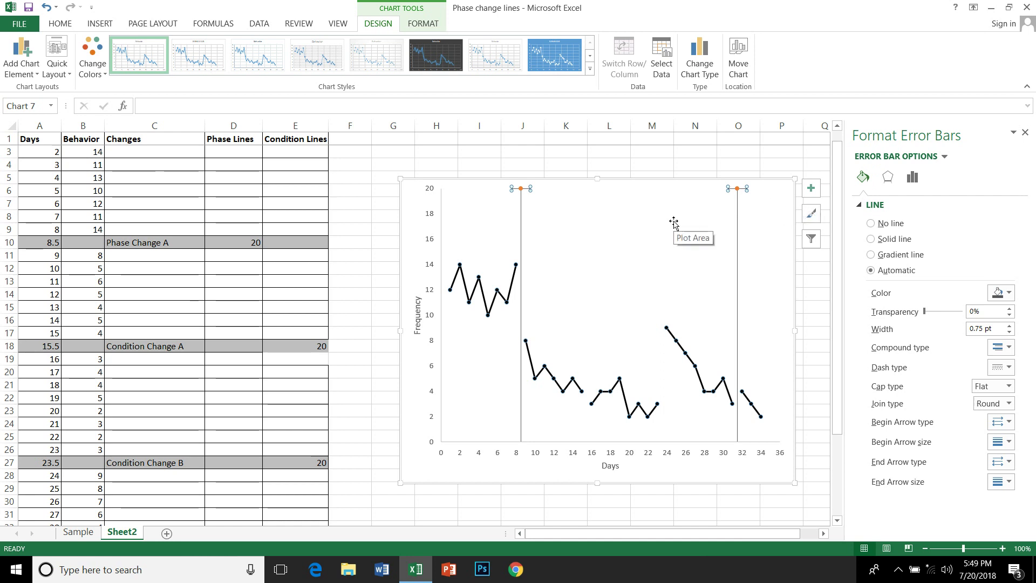
- Add data labels to the Phase Change points and rotate their text 90°
key(Escape)
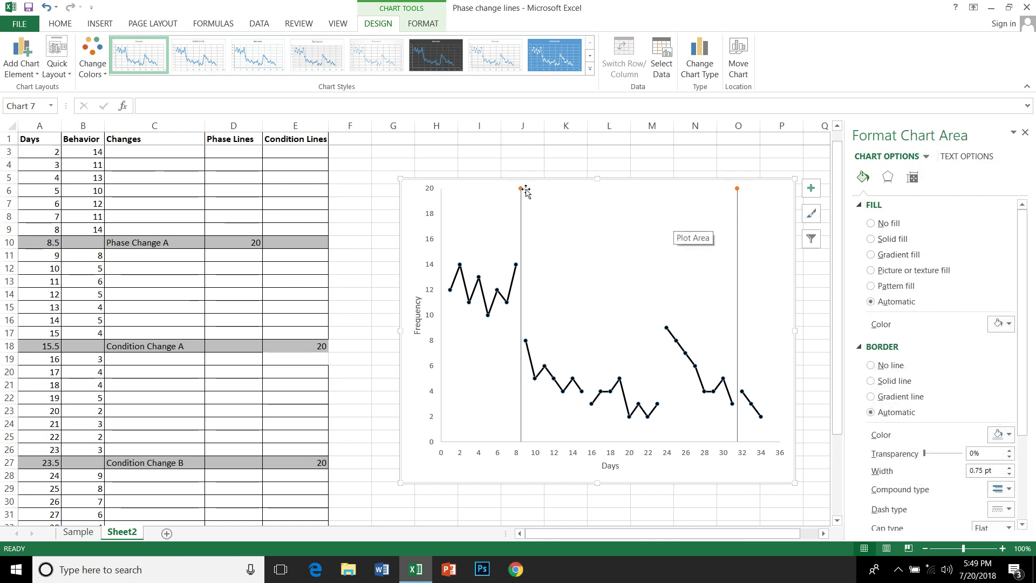
click(520, 189)
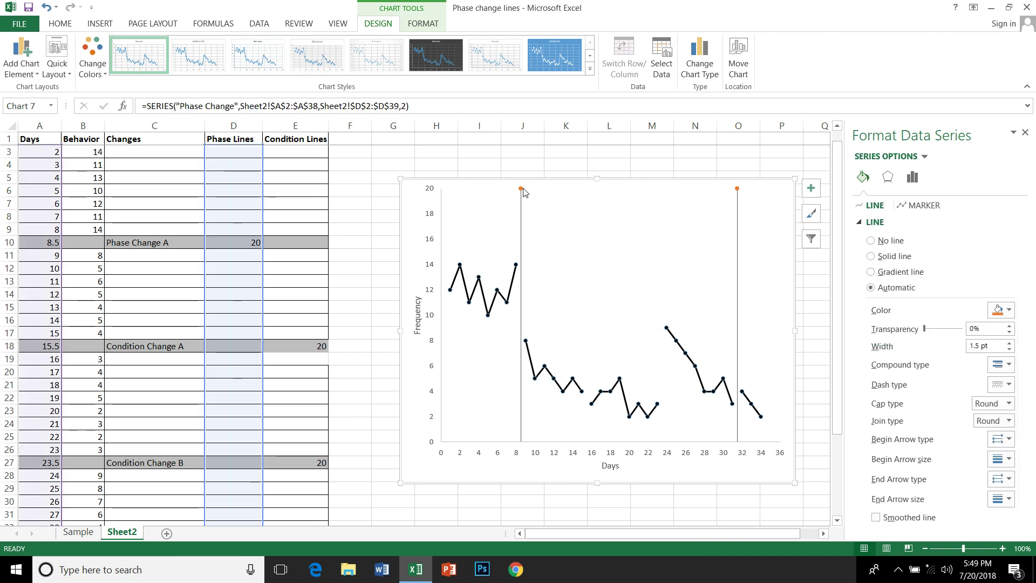
click(33, 74)
mouse_move(34, 133)
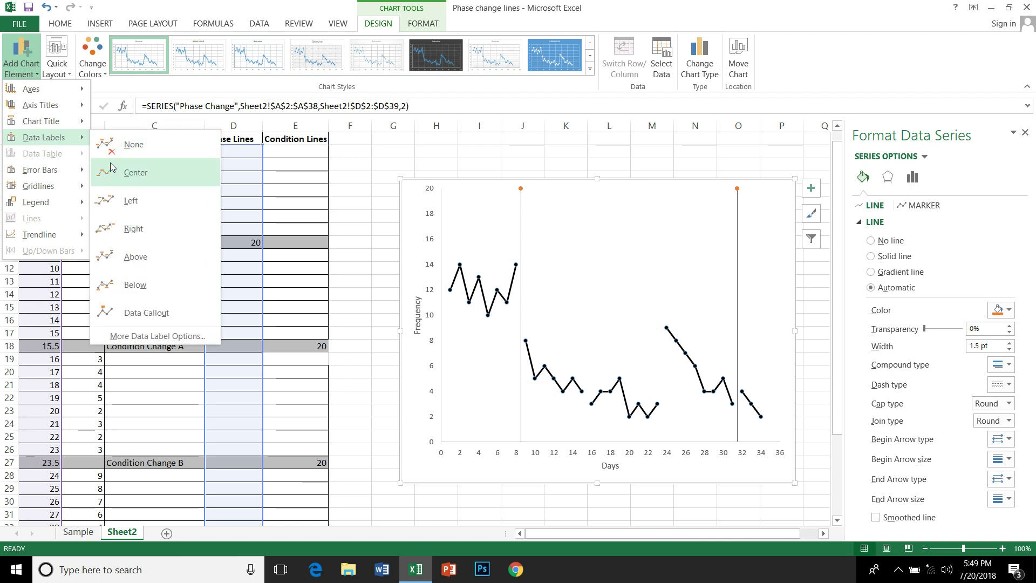
click(118, 335)
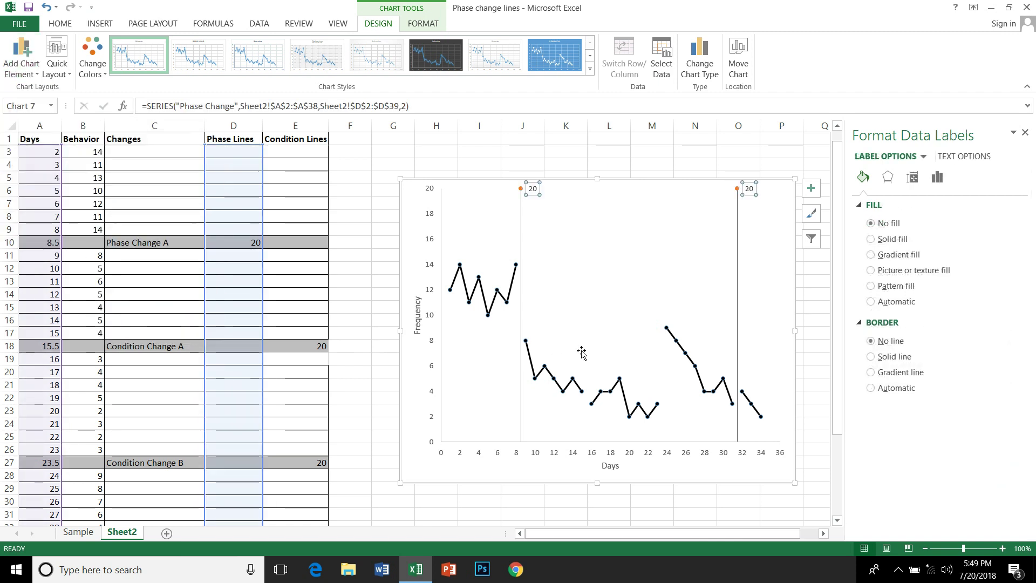
click(913, 178)
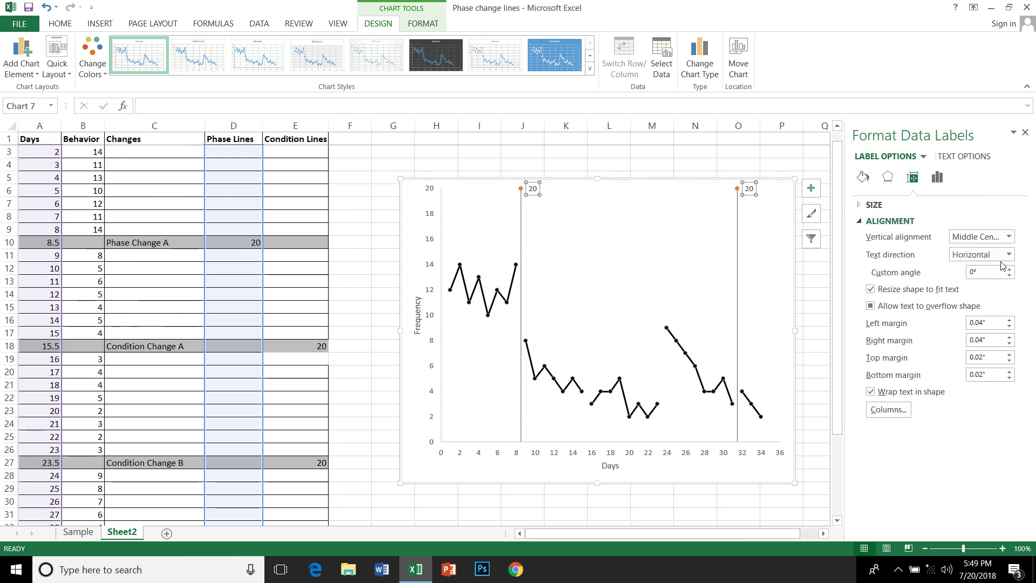
click(1007, 256)
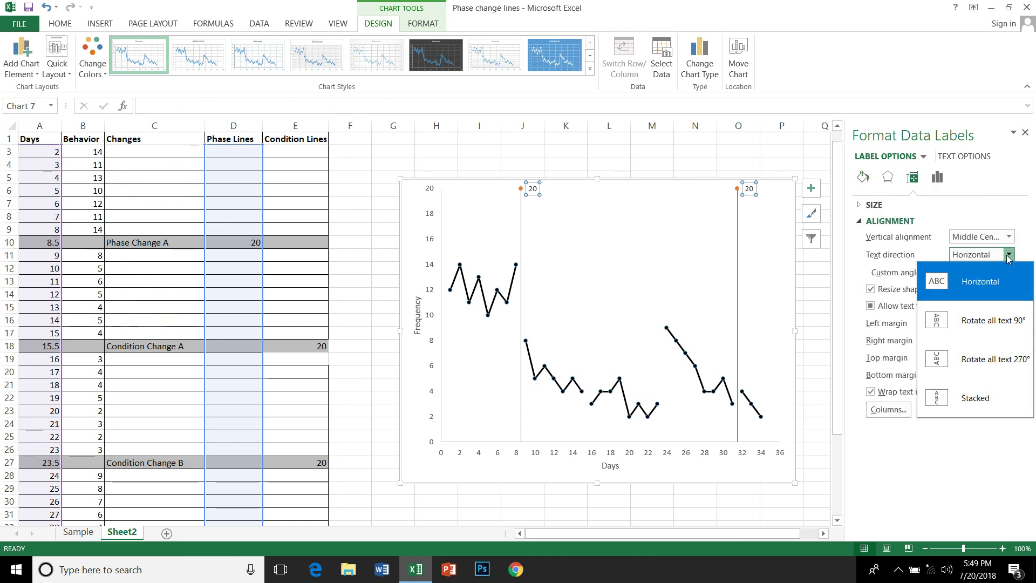
click(983, 338)
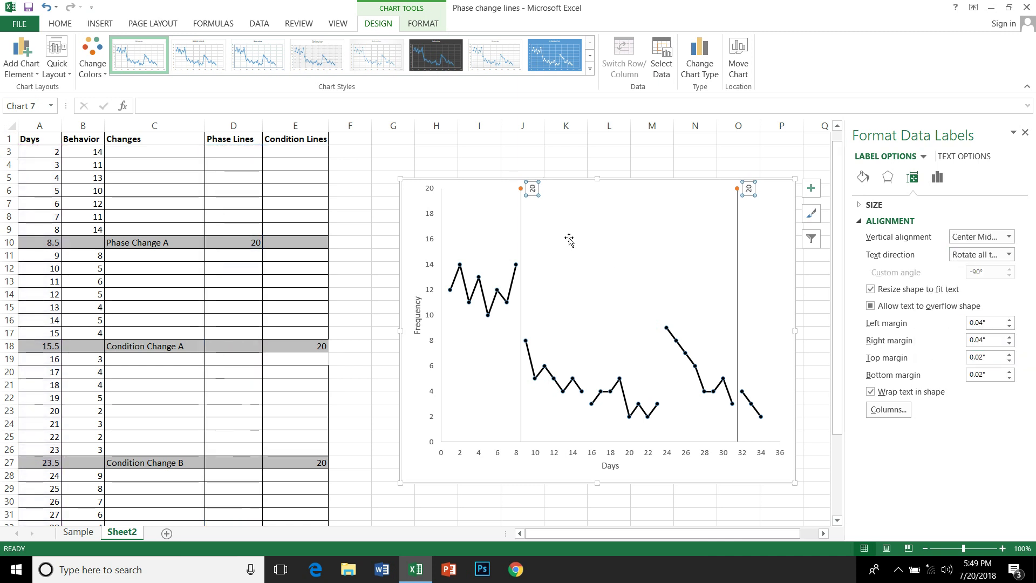
click(521, 190)
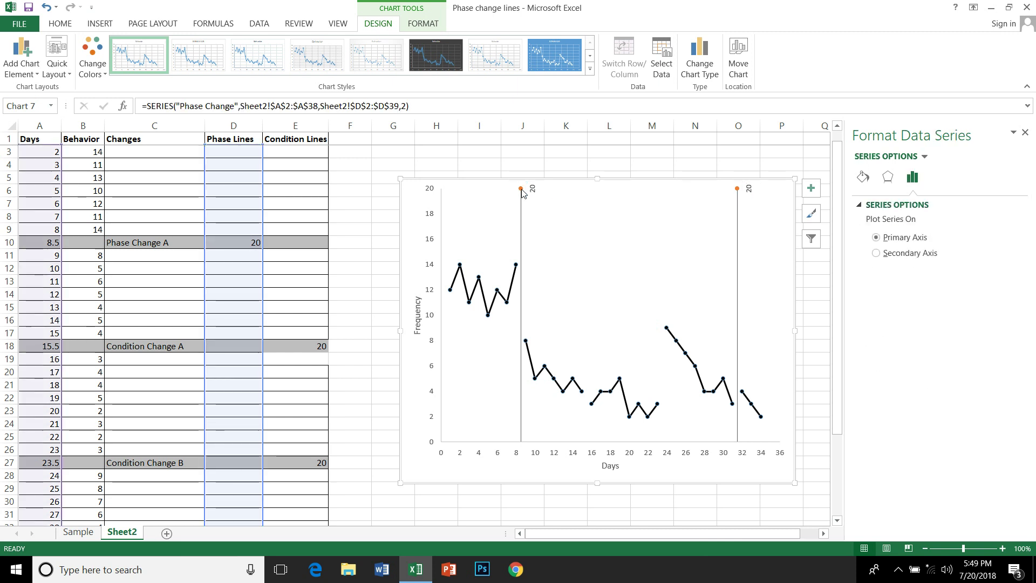
- Set the Phase Change series marker option to None
right_click(522, 192)
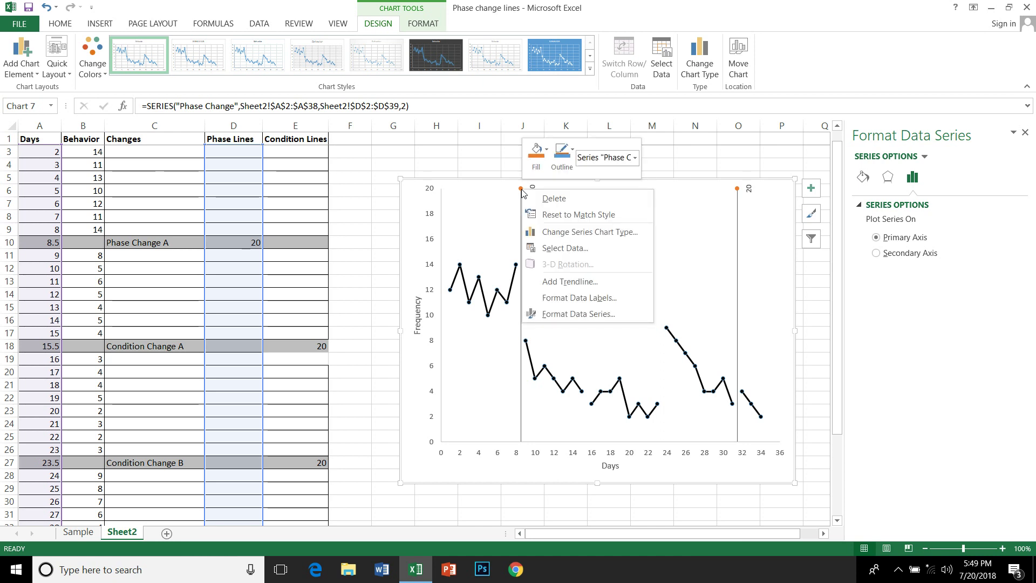
click(558, 314)
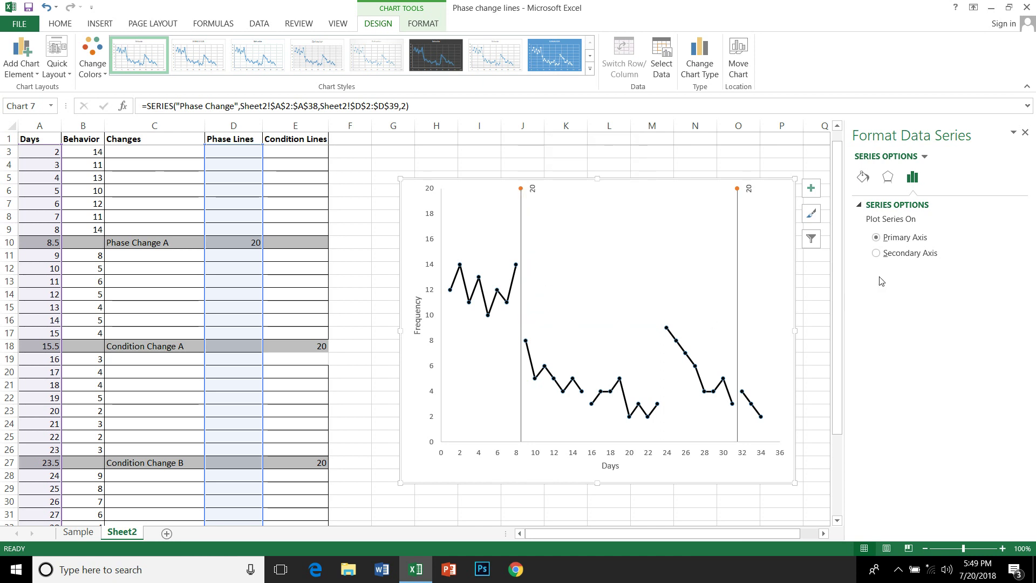
click(863, 178)
click(924, 206)
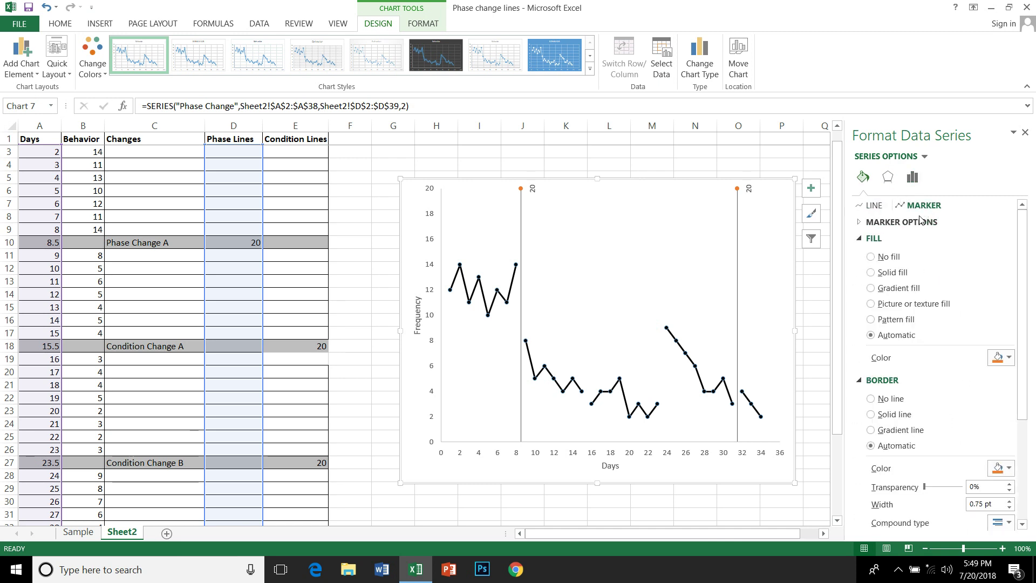
click(871, 256)
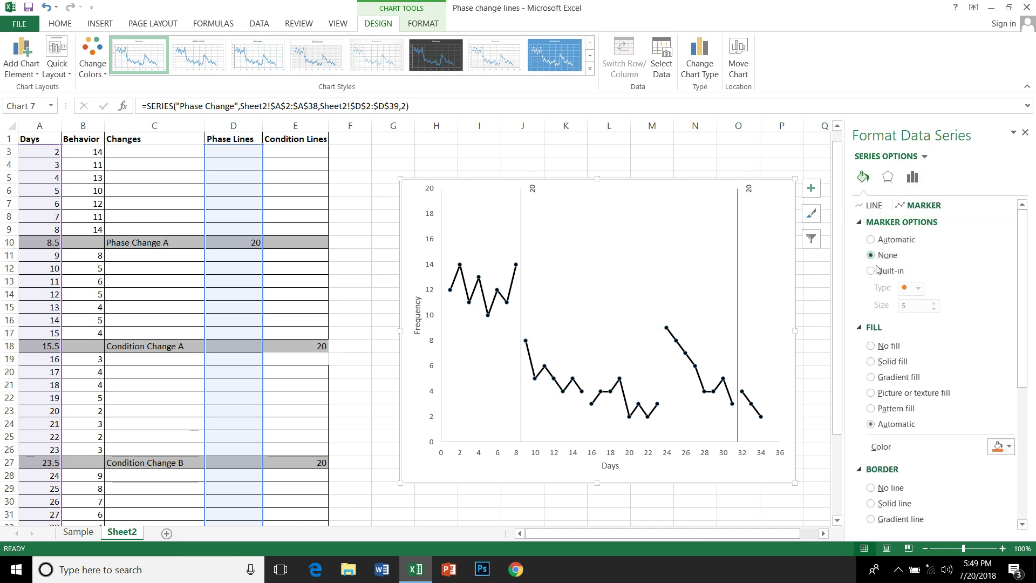
- Change the left phase line's '20' label text to 'Phase Change A'
click(535, 190)
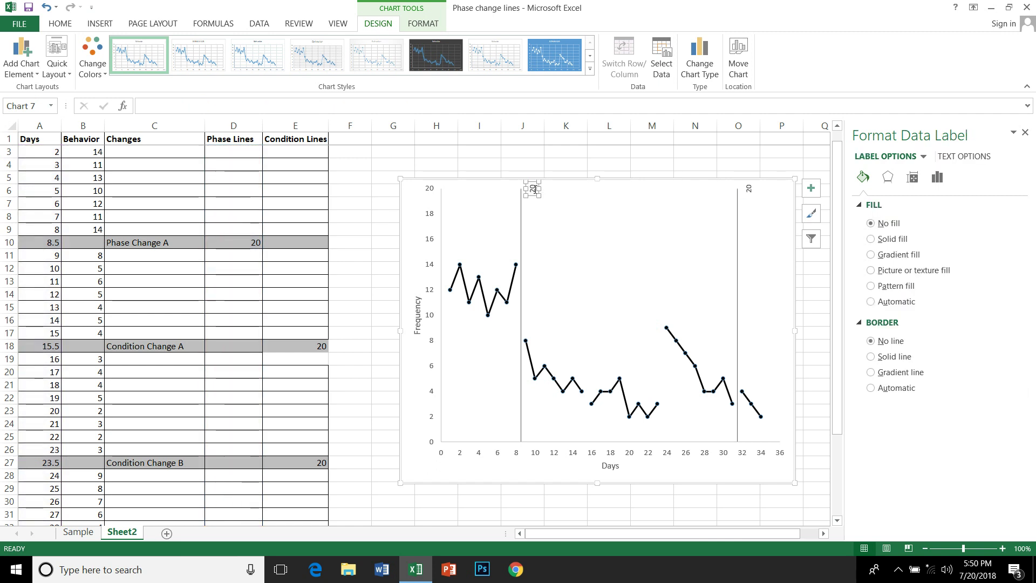
double_click(533, 190)
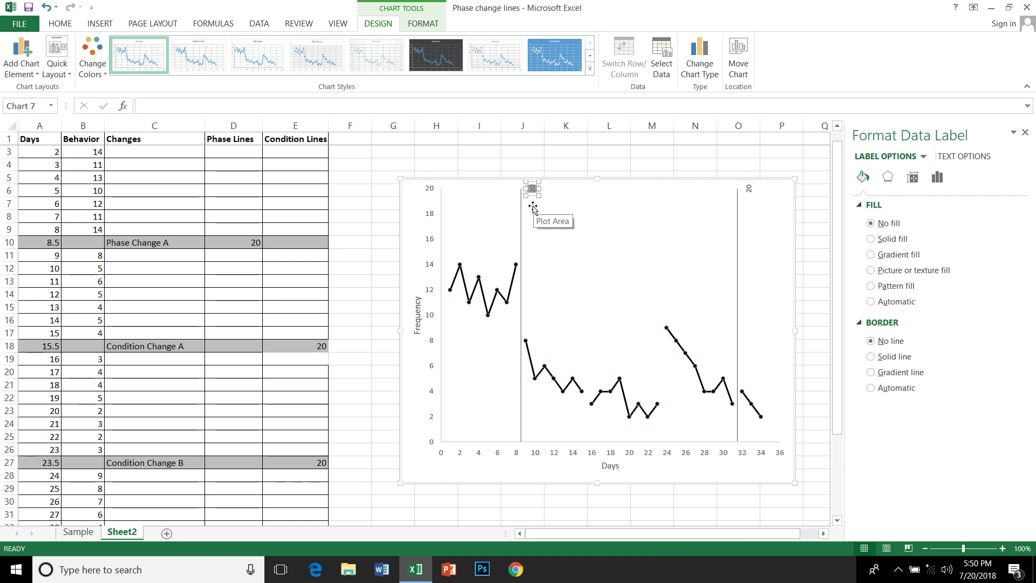
text(Phase Change)
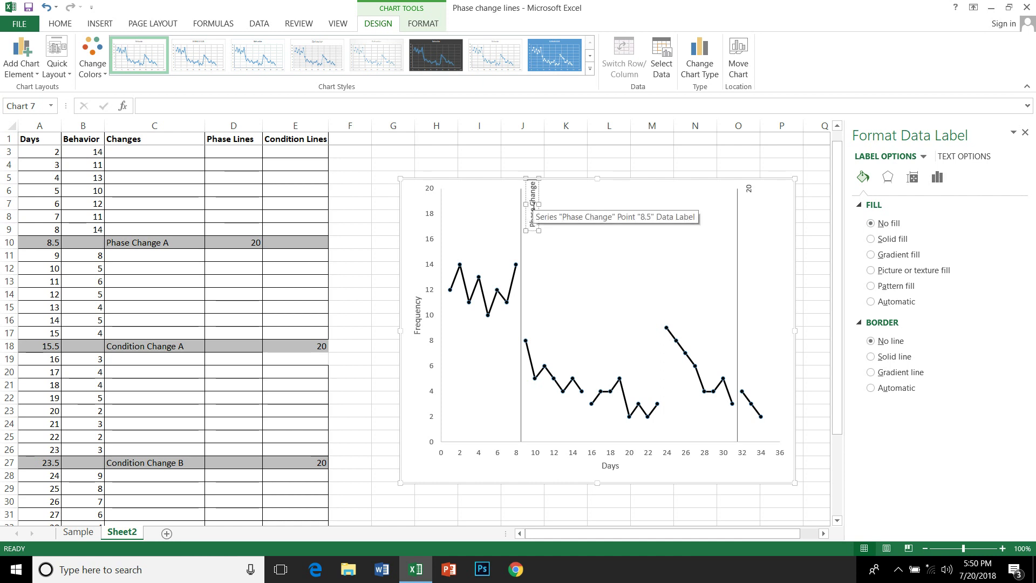
text( A)
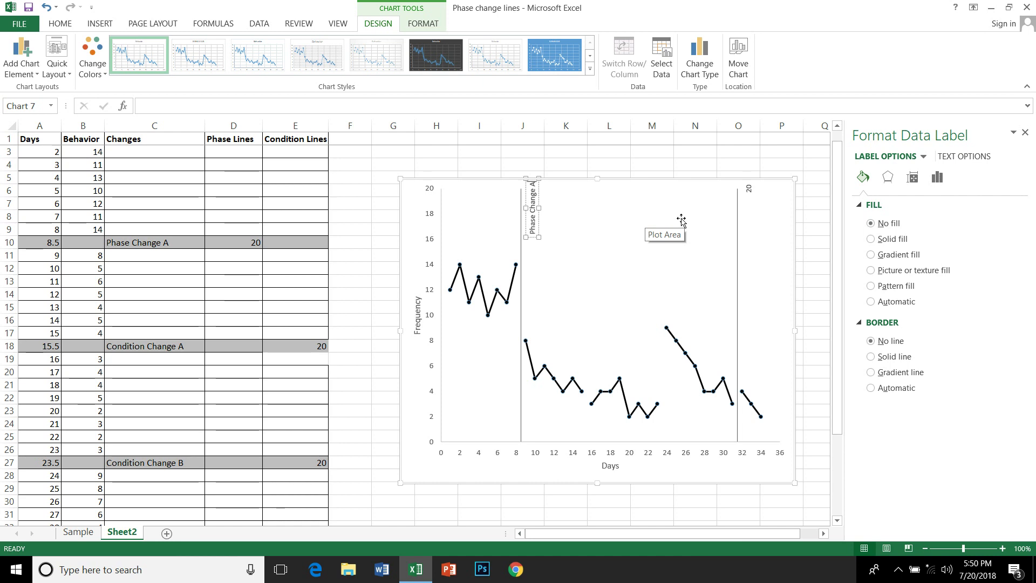
- Add a 'Condition Changes' series with X values A2:A39 and Y values E2:E39
click(681, 220)
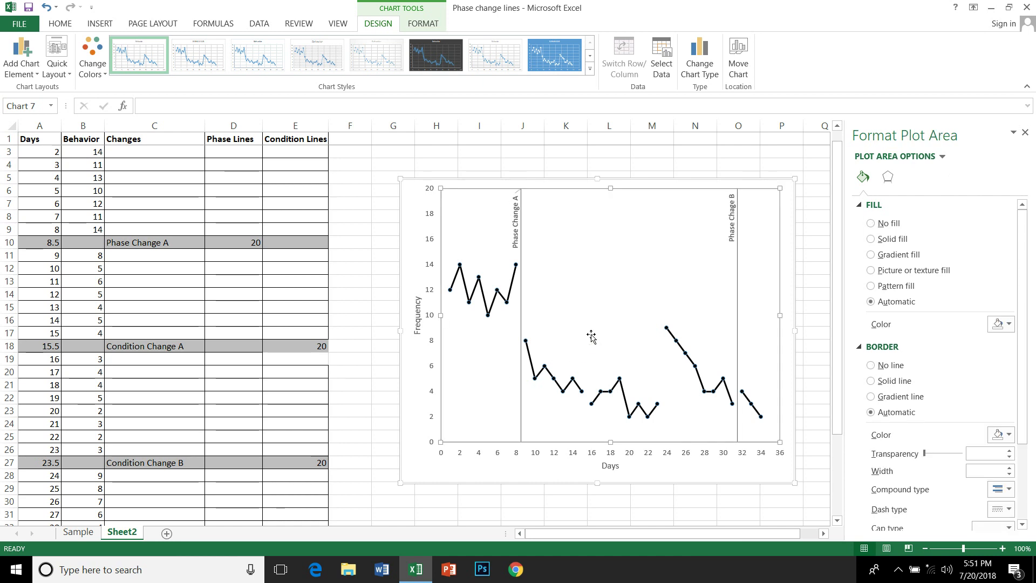
right_click(576, 294)
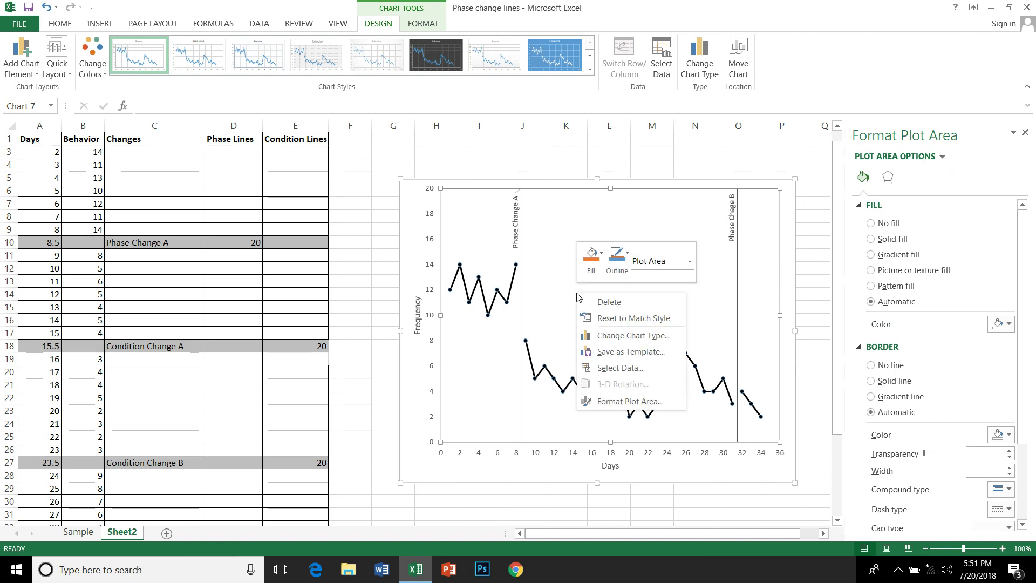
click(604, 369)
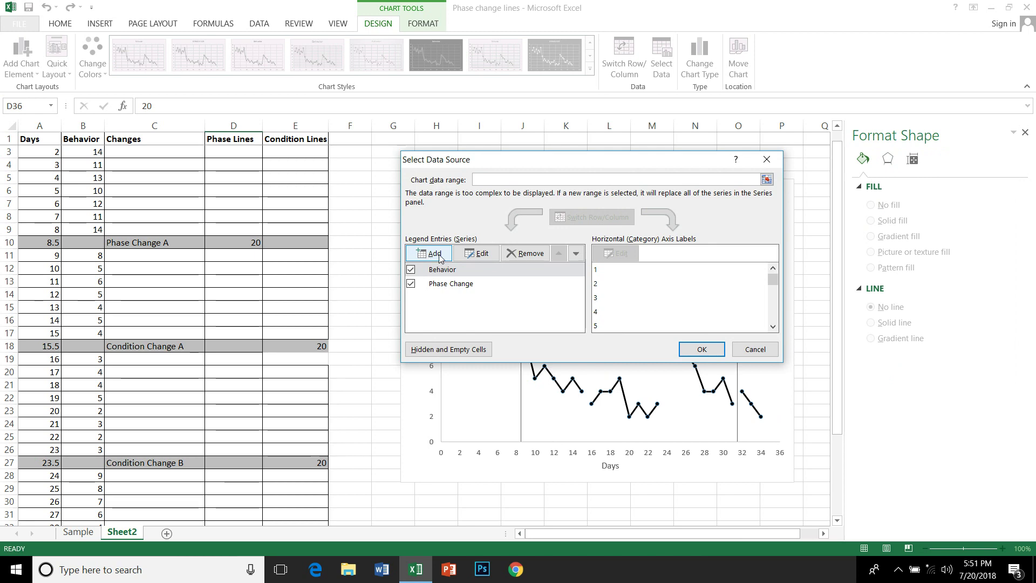
click(434, 253)
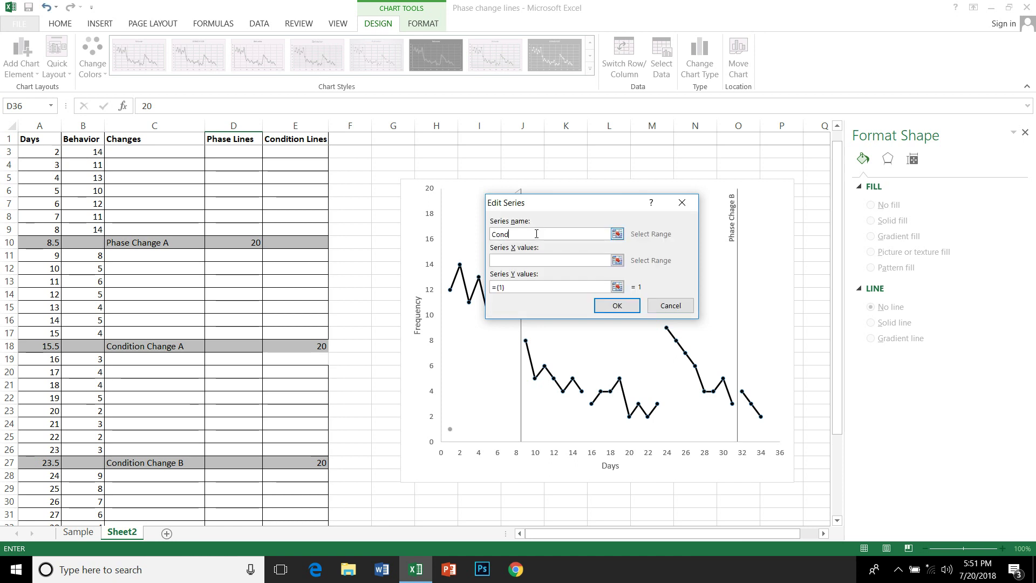
text(Condition Changes)
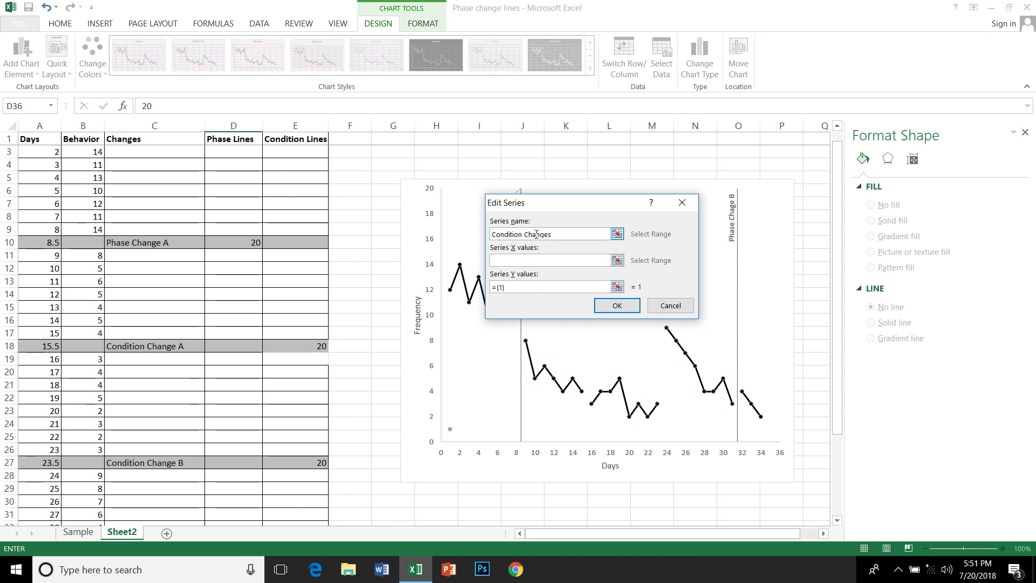
click(541, 260)
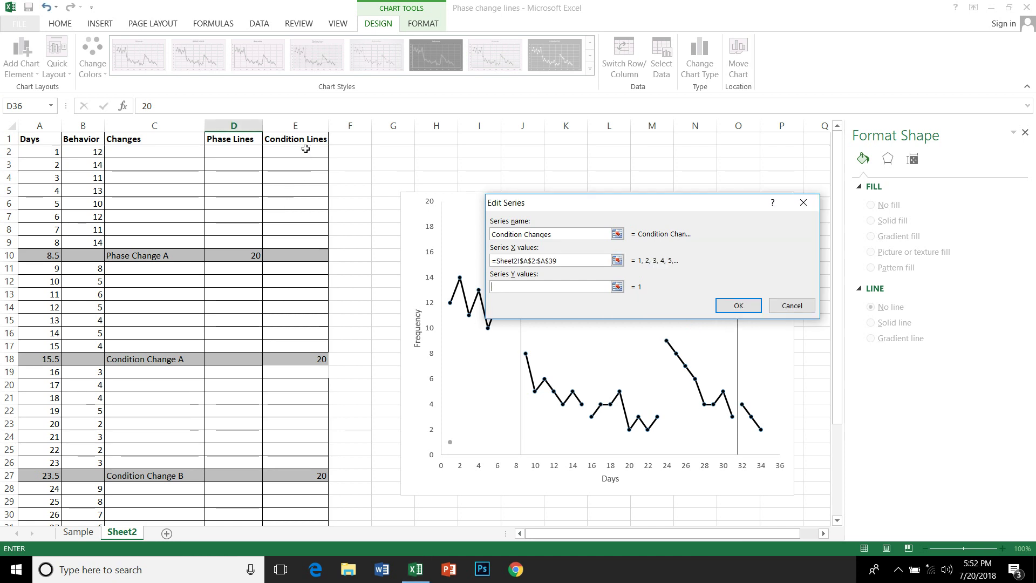
drag(306, 149, 298, 430)
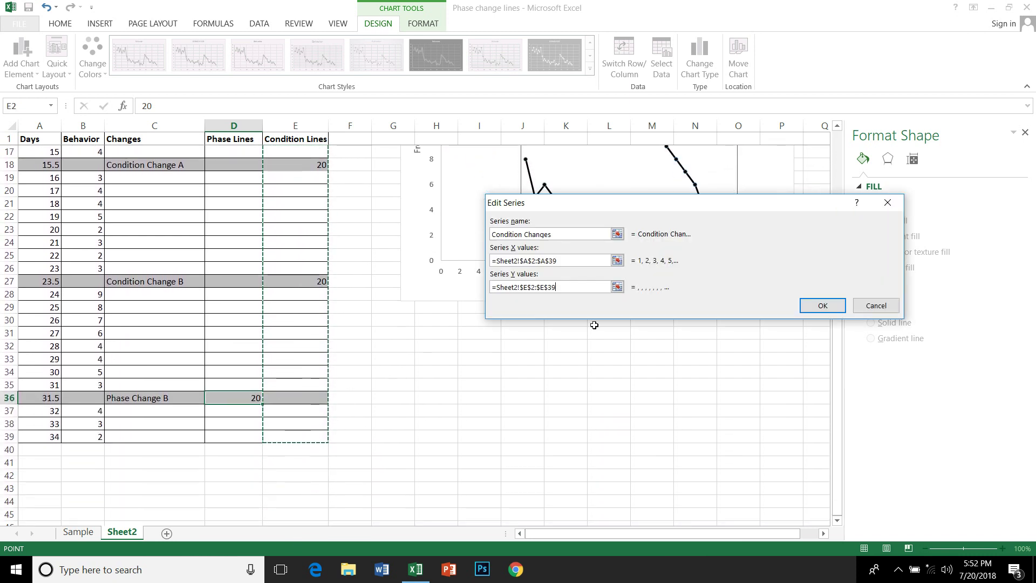
click(813, 303)
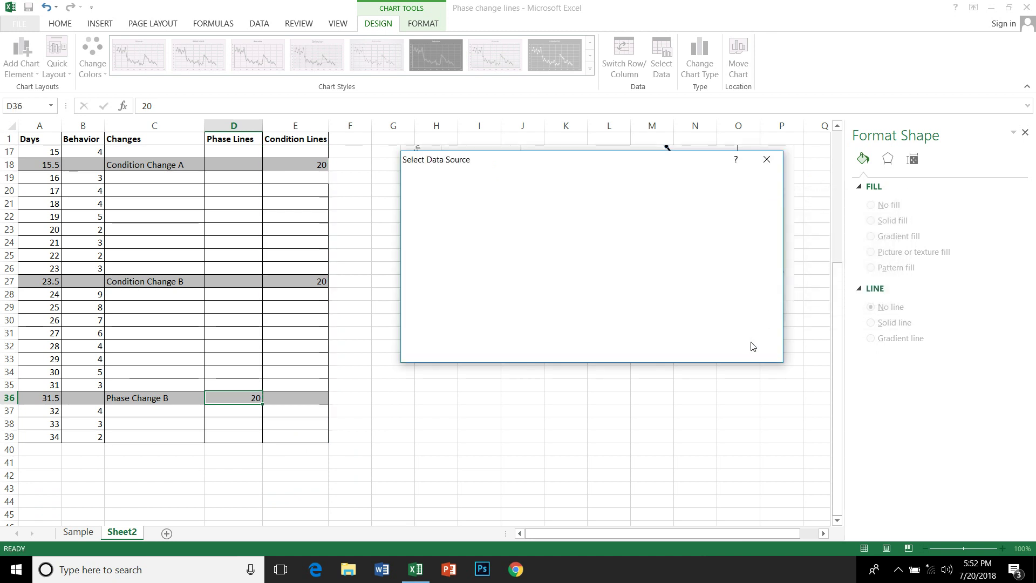
- Apply the new chart data and add error bars to the Condition Changes series
click(713, 348)
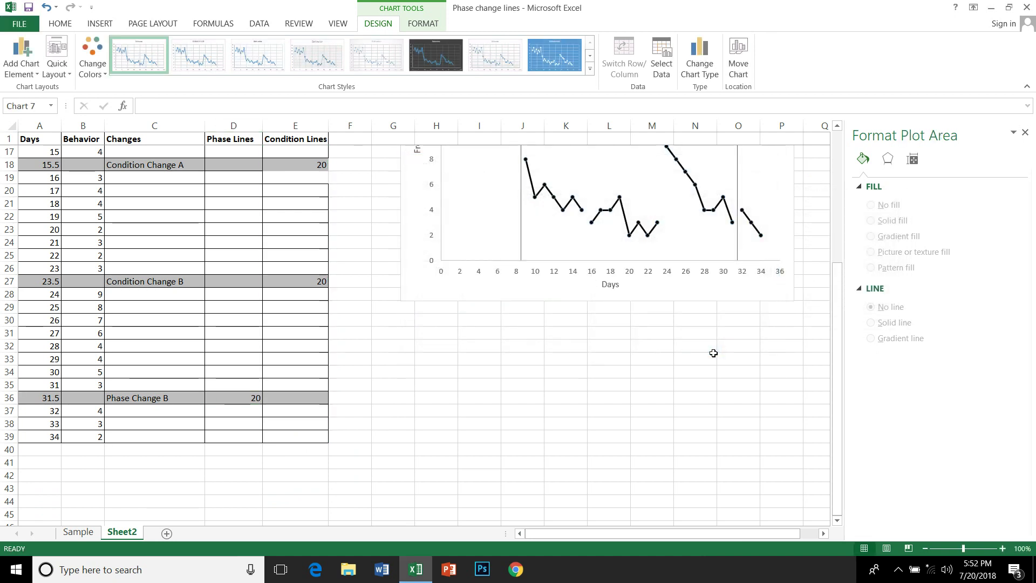
scroll(711, 345, up, 5)
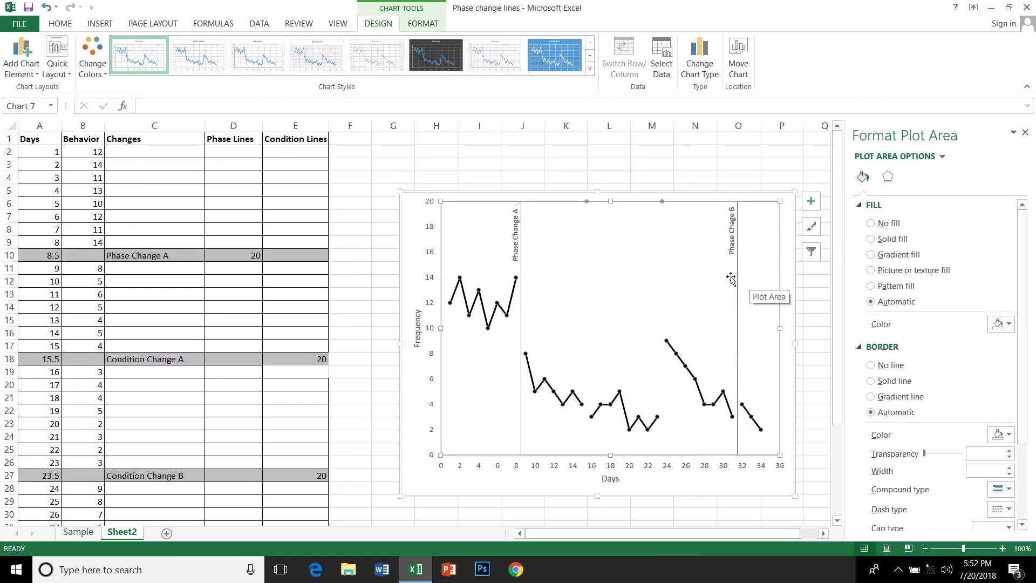
mouse_move(662, 202)
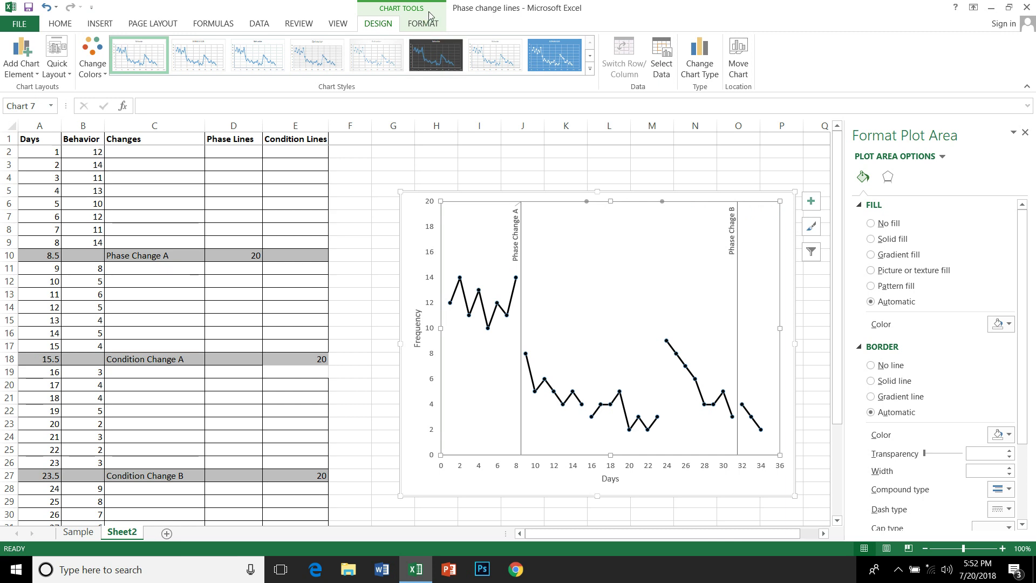
click(35, 71)
mouse_move(27, 172)
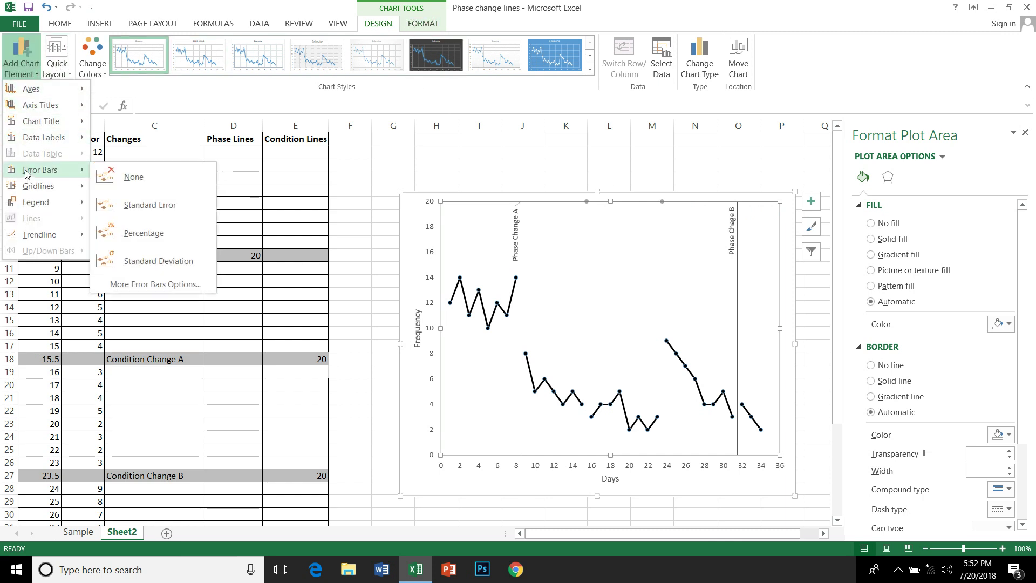
click(123, 284)
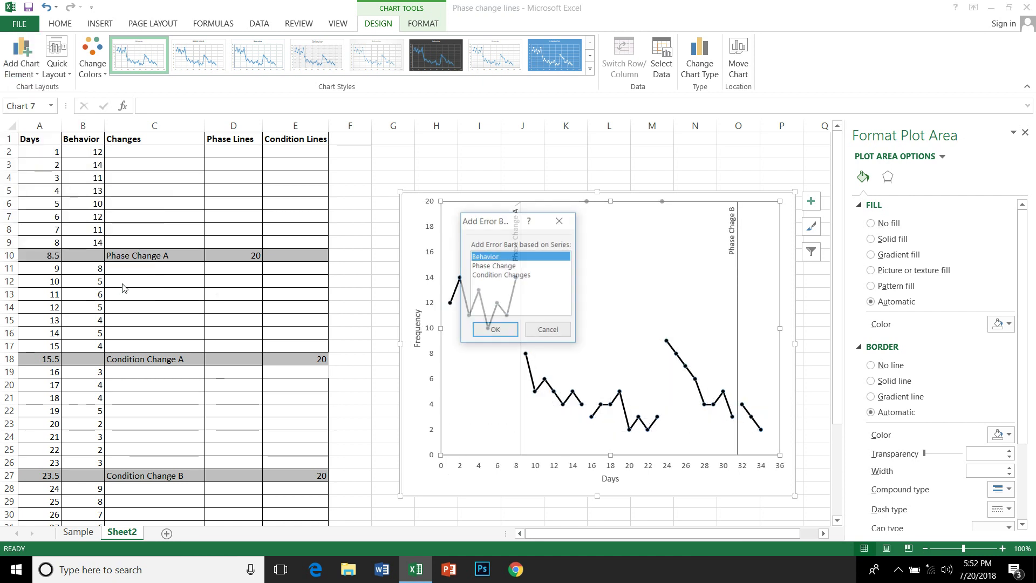
click(511, 276)
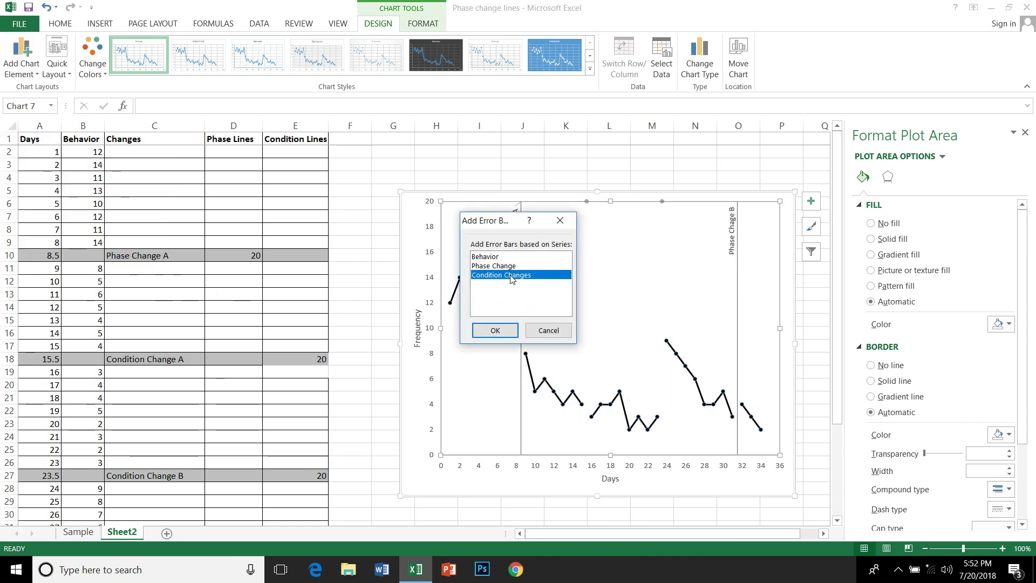
click(495, 331)
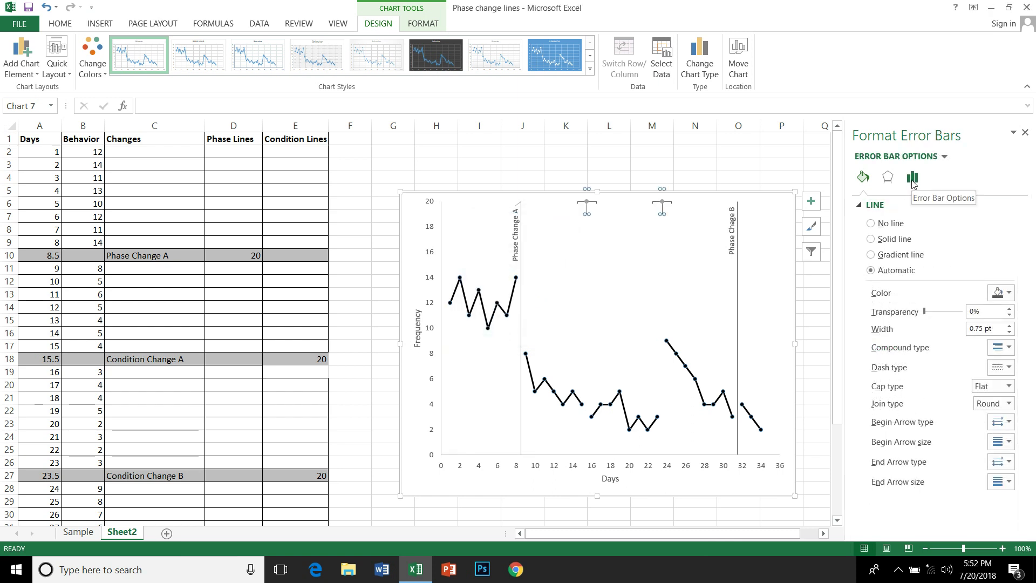
- Set the Condition Changes vertical error bars to Minus direction, No Cap, fixed value 20
click(912, 178)
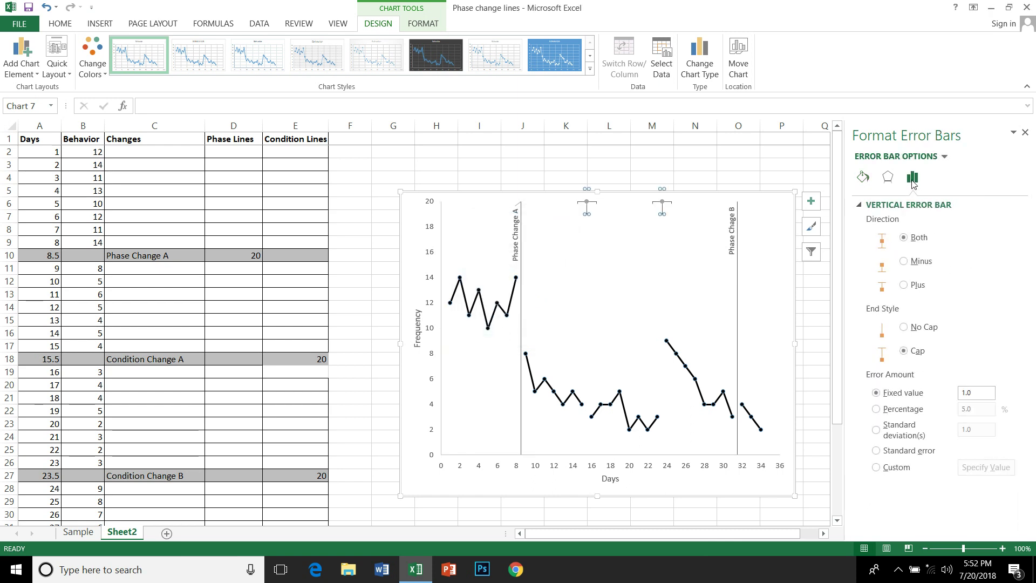
click(904, 261)
click(904, 327)
double_click(971, 392)
text(20)
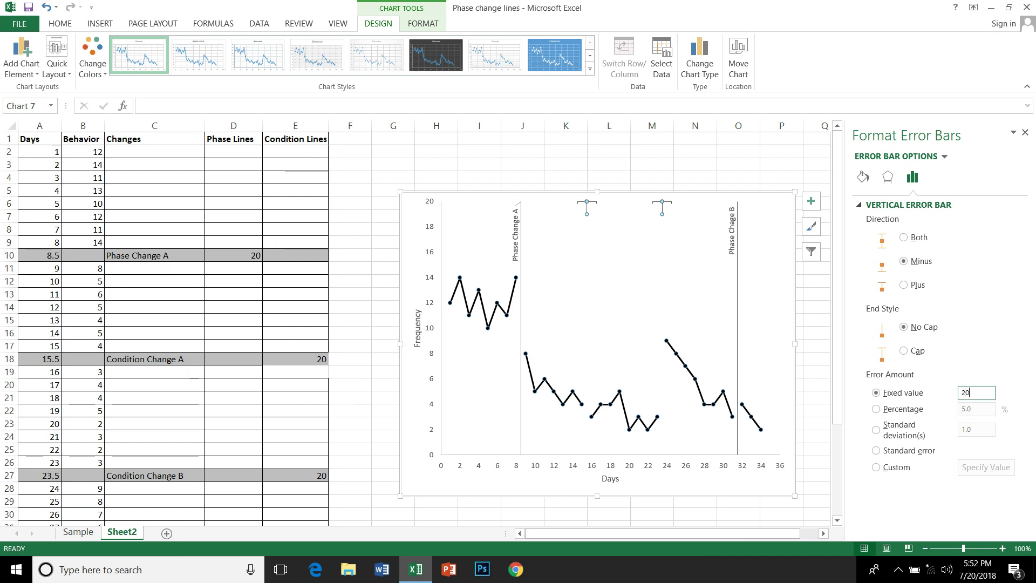
- Change the condition-change error bar line dash type to Dash
click(862, 177)
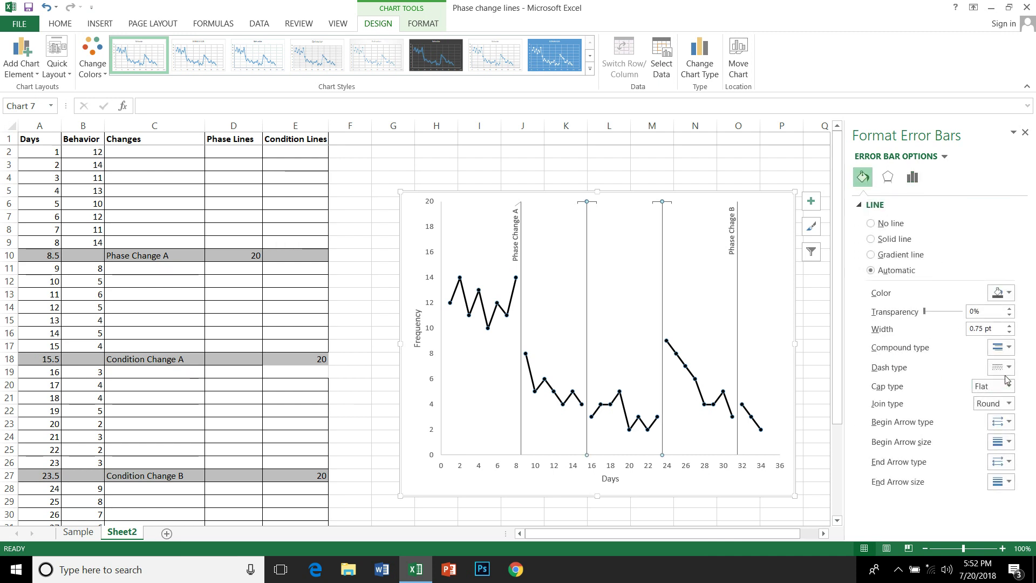
click(1008, 369)
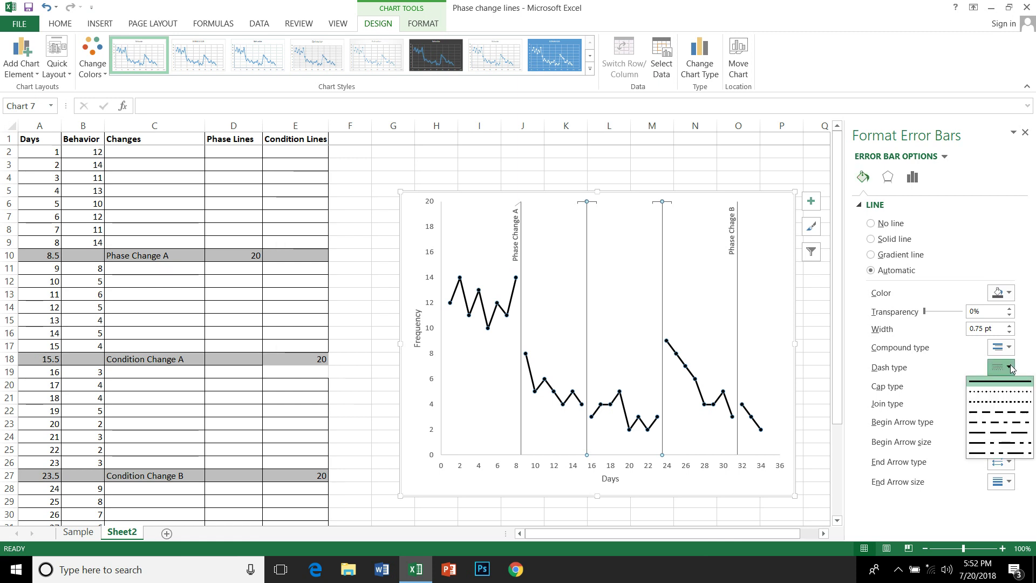
click(1004, 413)
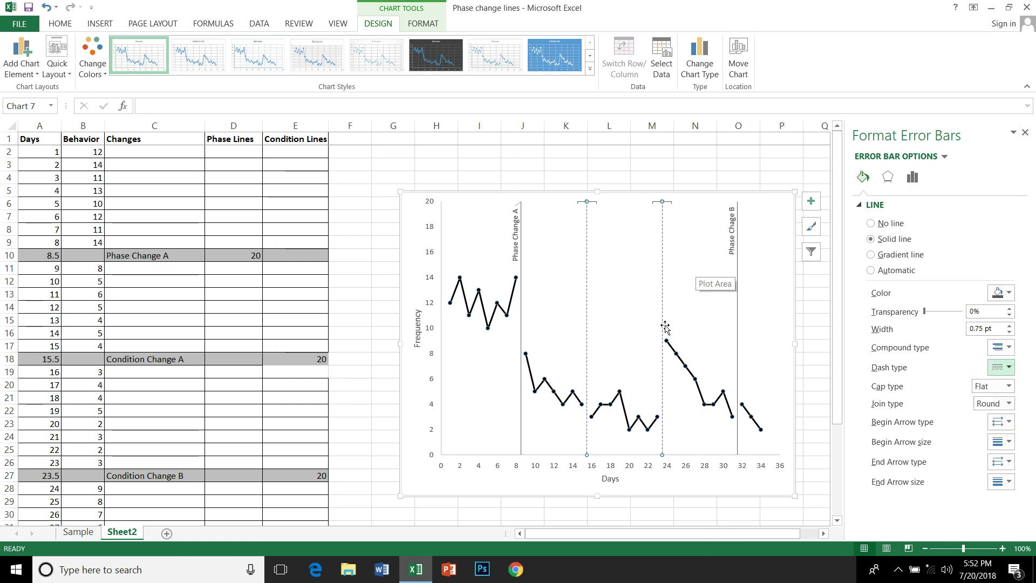
click(670, 202)
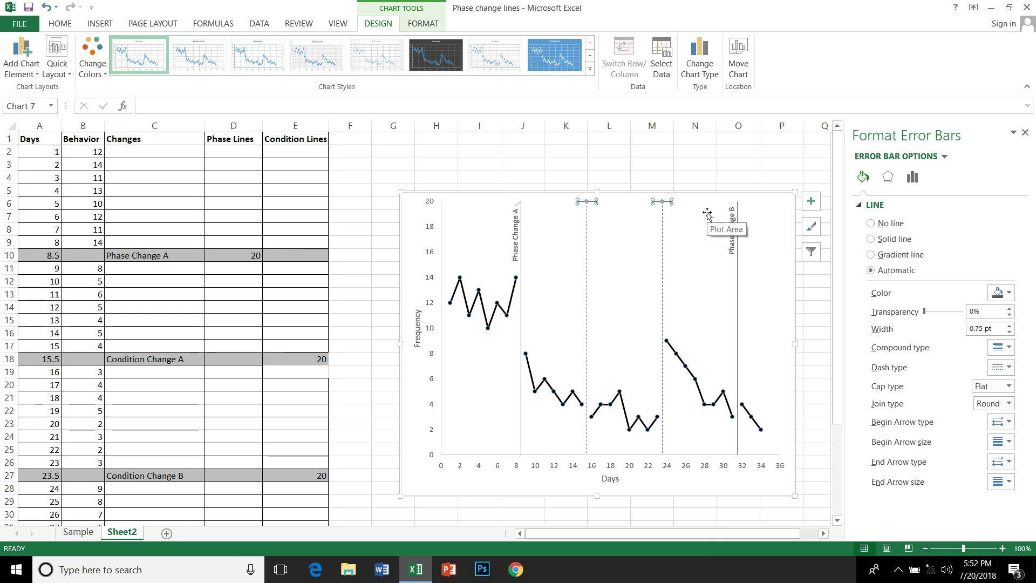
- Set the Condition Changes series marker option to None so only dashed lines remain
key(Escape)
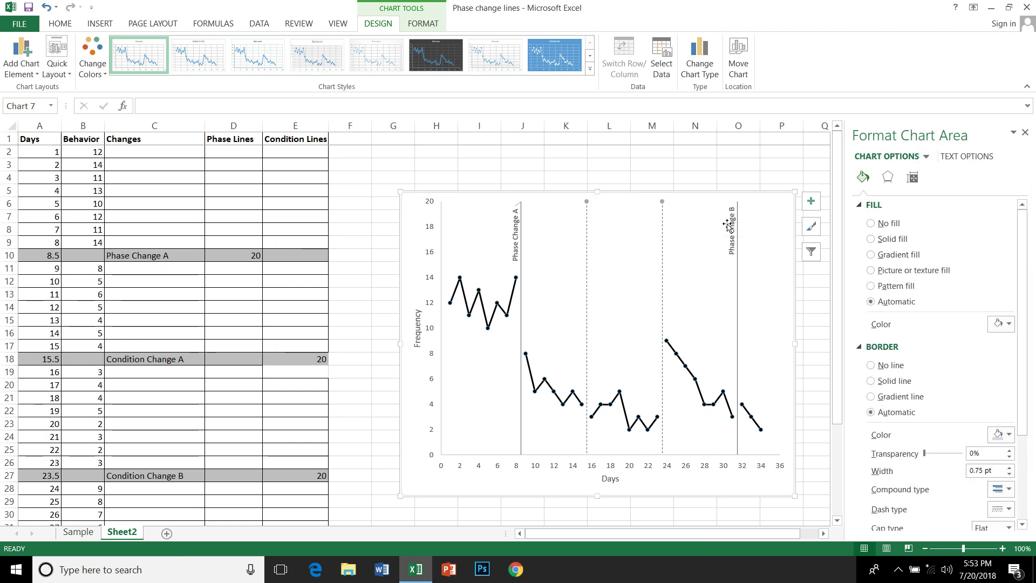
click(728, 224)
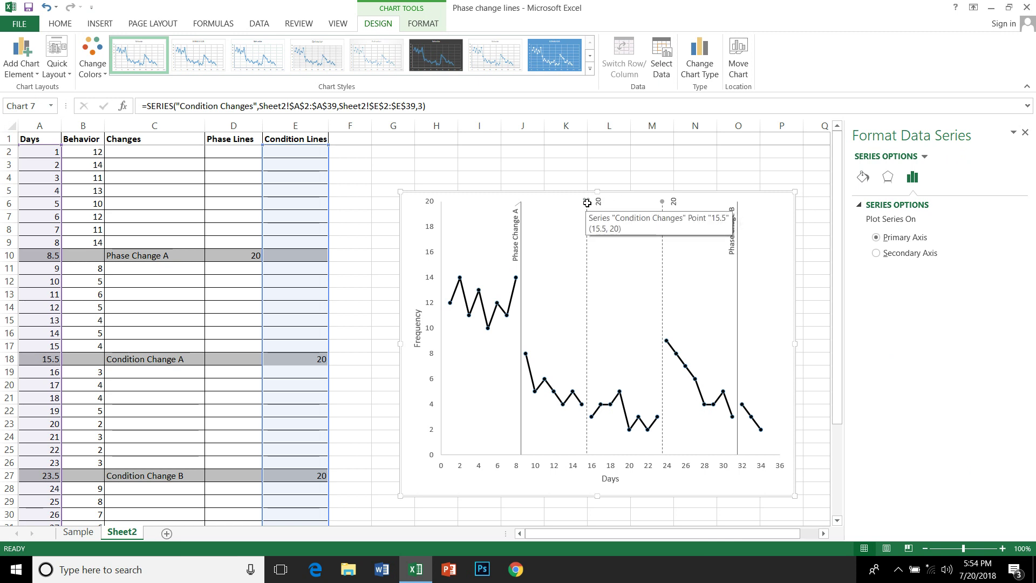
right_click(587, 203)
click(632, 326)
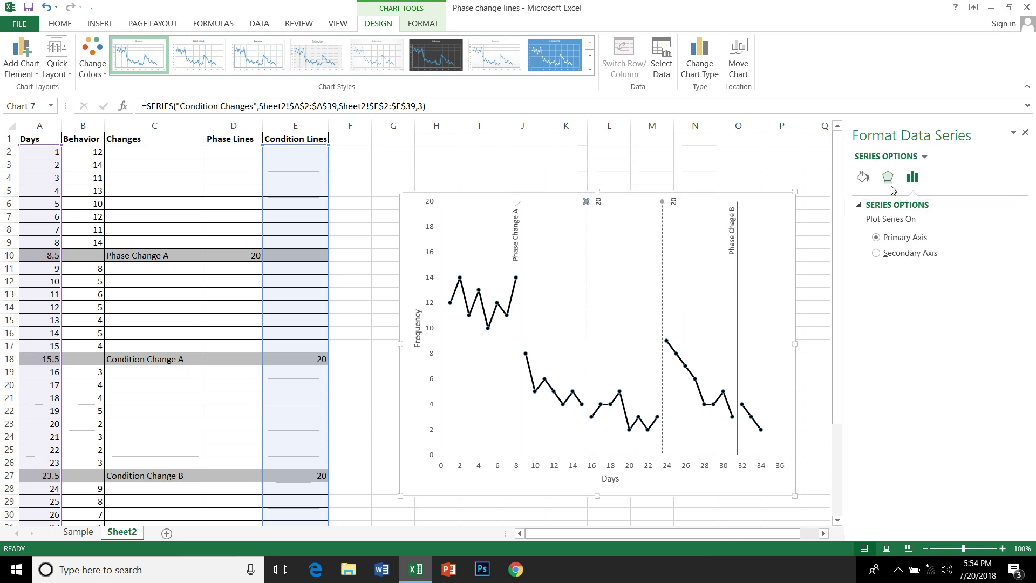
click(862, 176)
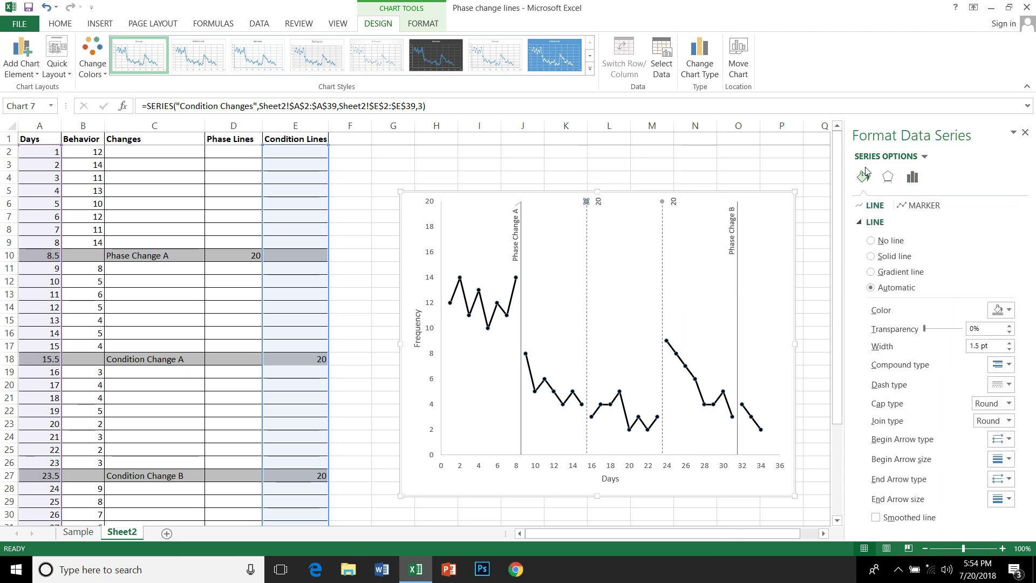
click(919, 206)
click(900, 222)
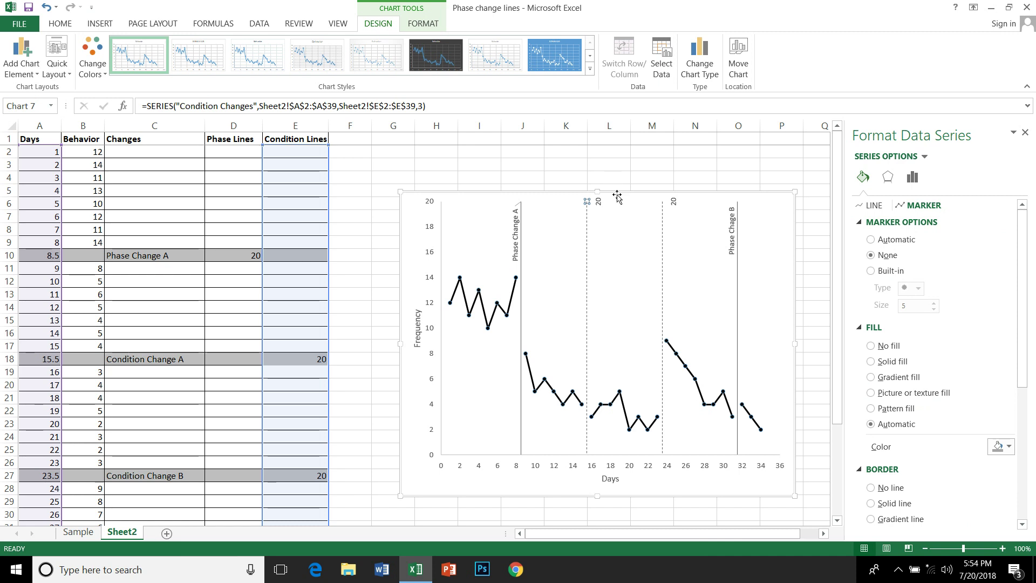
- Replace the second dashed line's 20 label with 'Condition Chnange B'
click(673, 201)
click(673, 201)
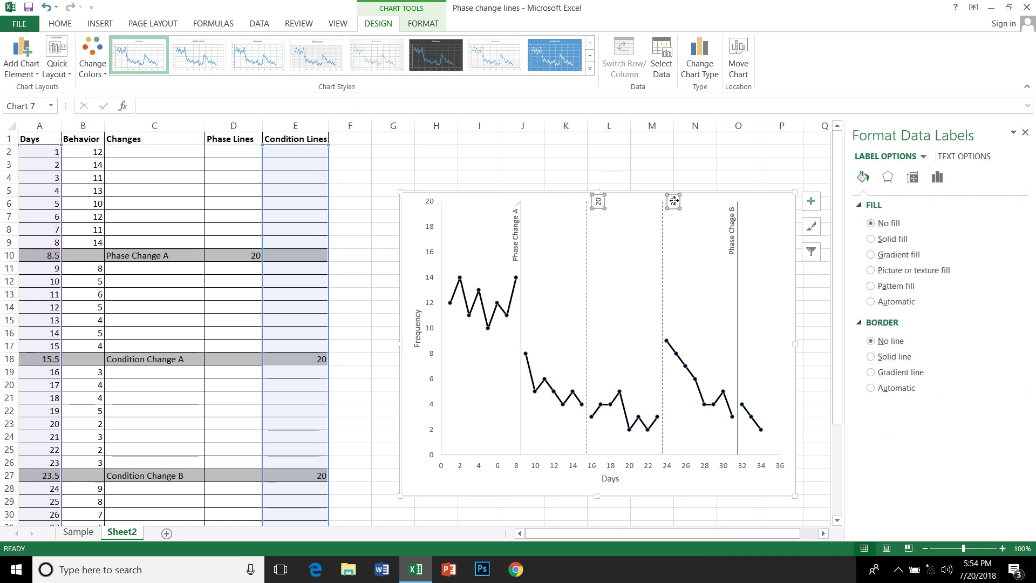
click(673, 201)
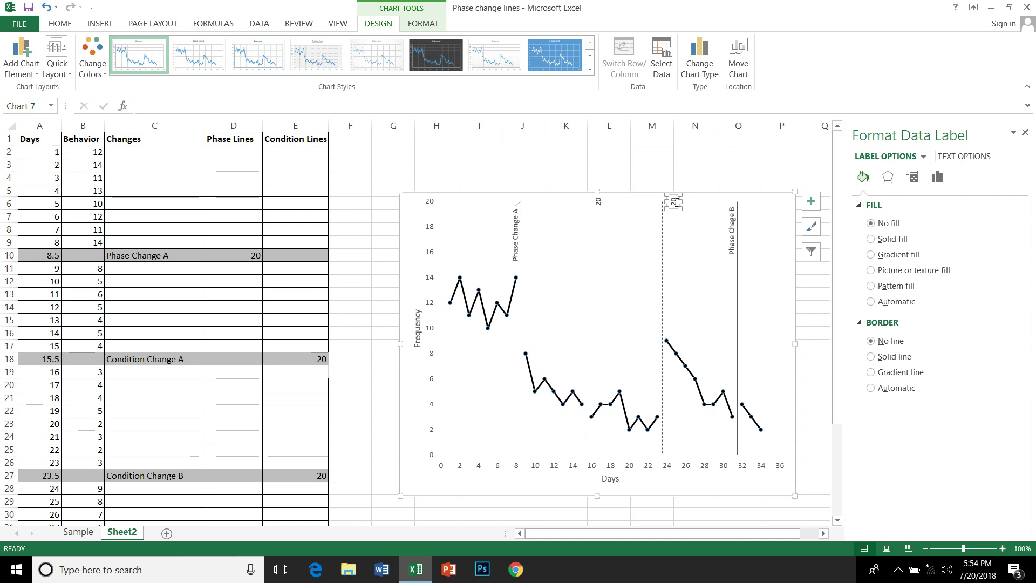
double_click(675, 201)
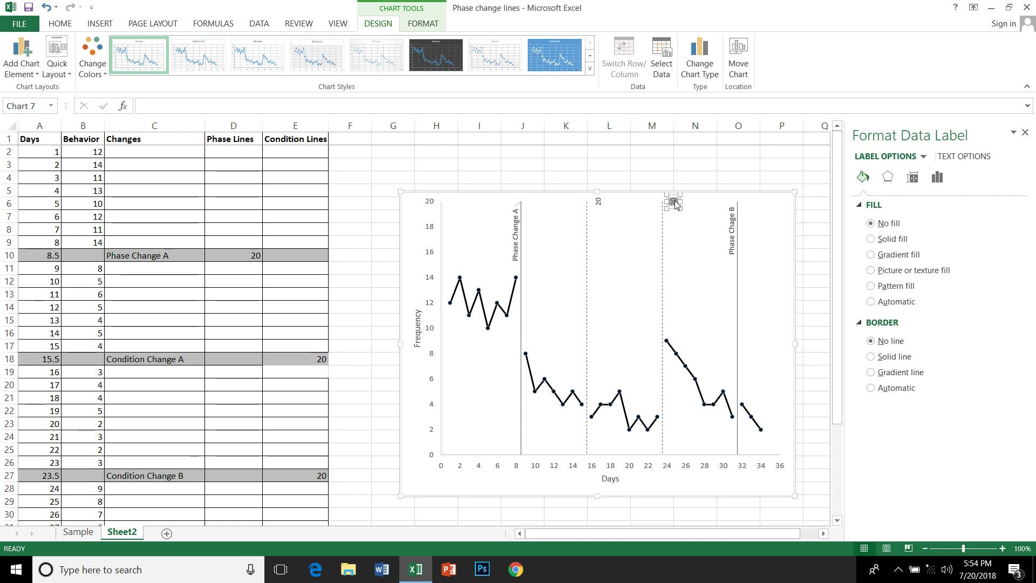
right_click(674, 203)
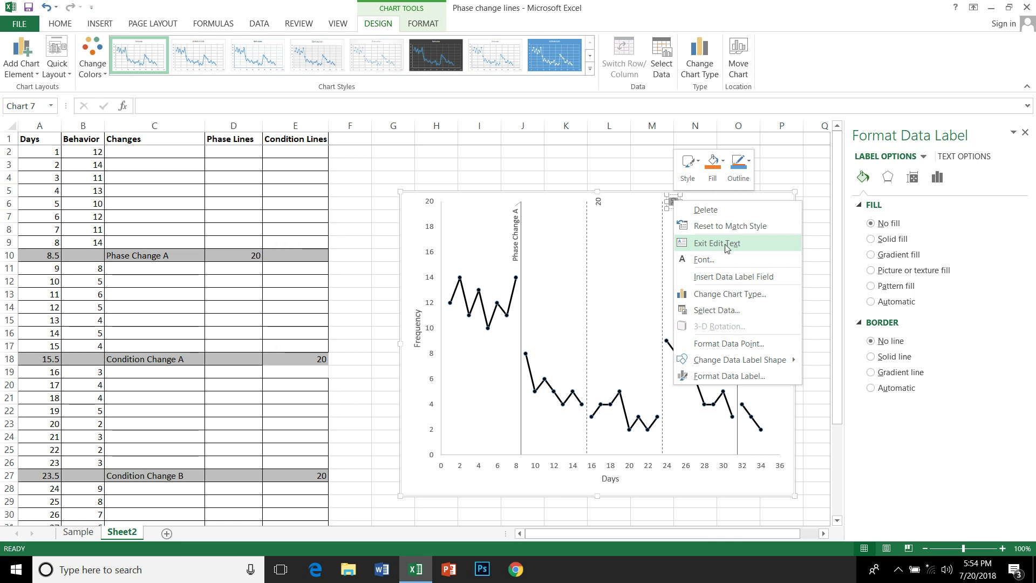
click(672, 204)
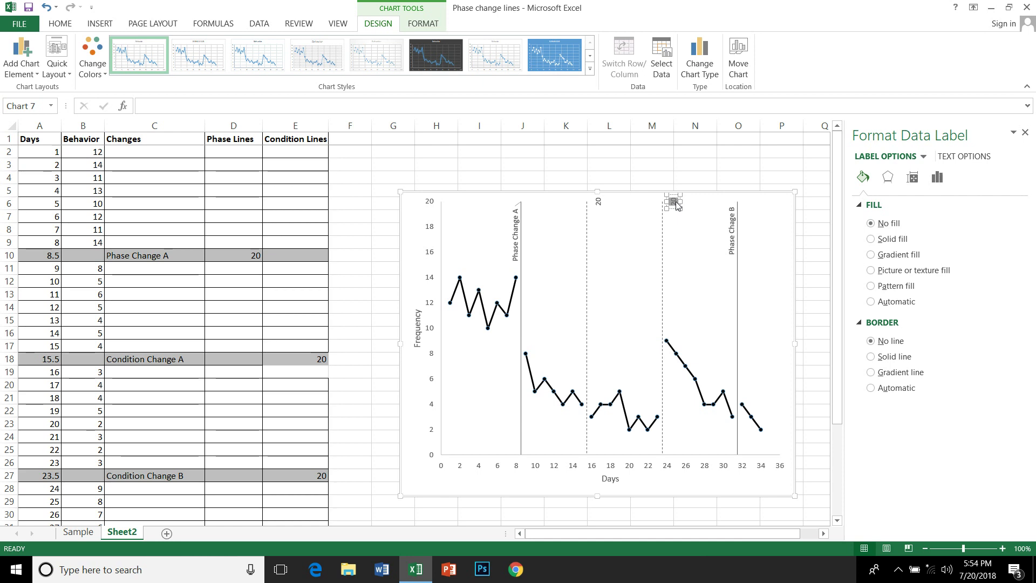
click(675, 201)
text(Condition)
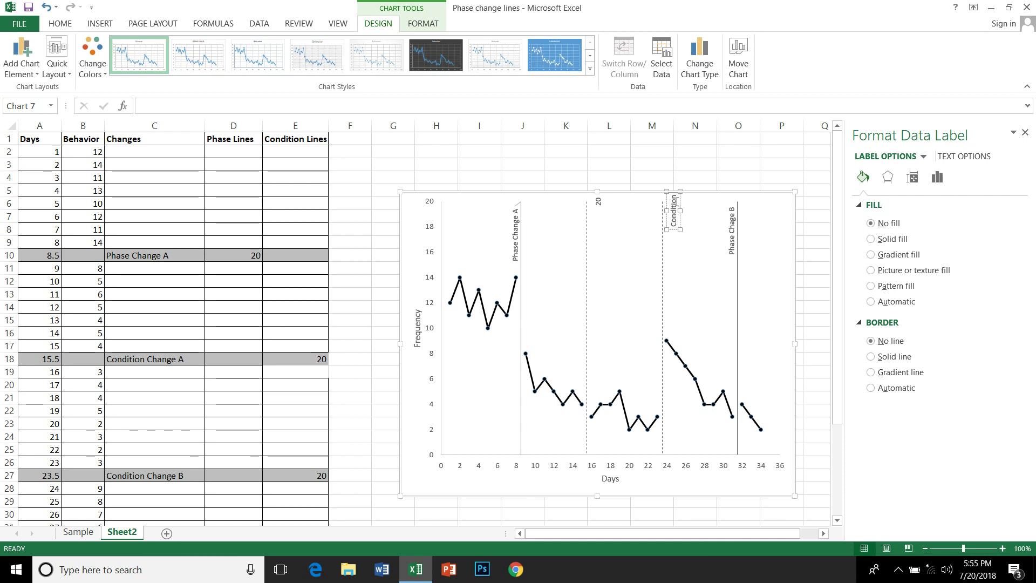
text( Chnange B)
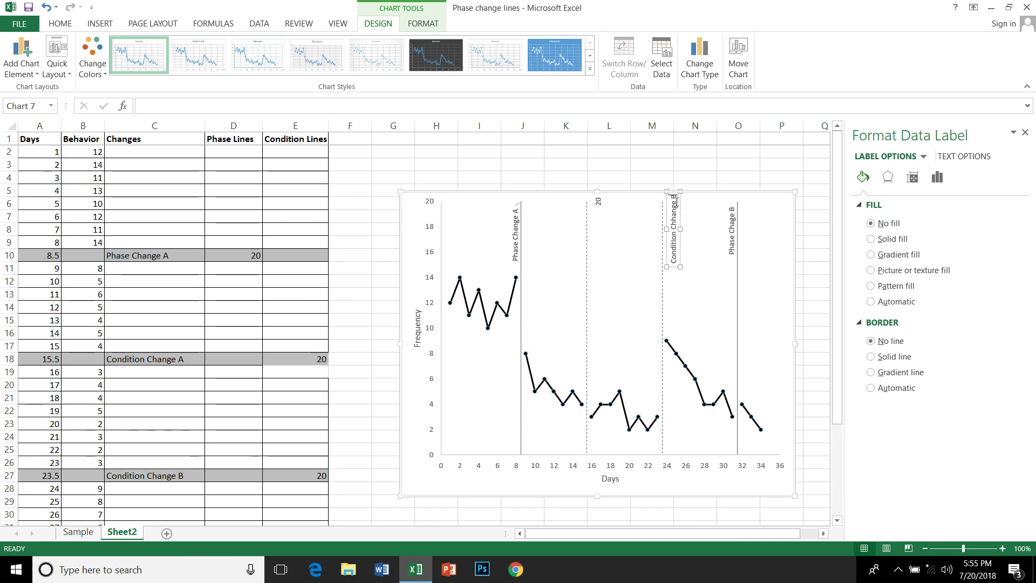
- Relabel the first as 'Condition cchange A' and place both labels just left of their dashed lines
click(598, 204)
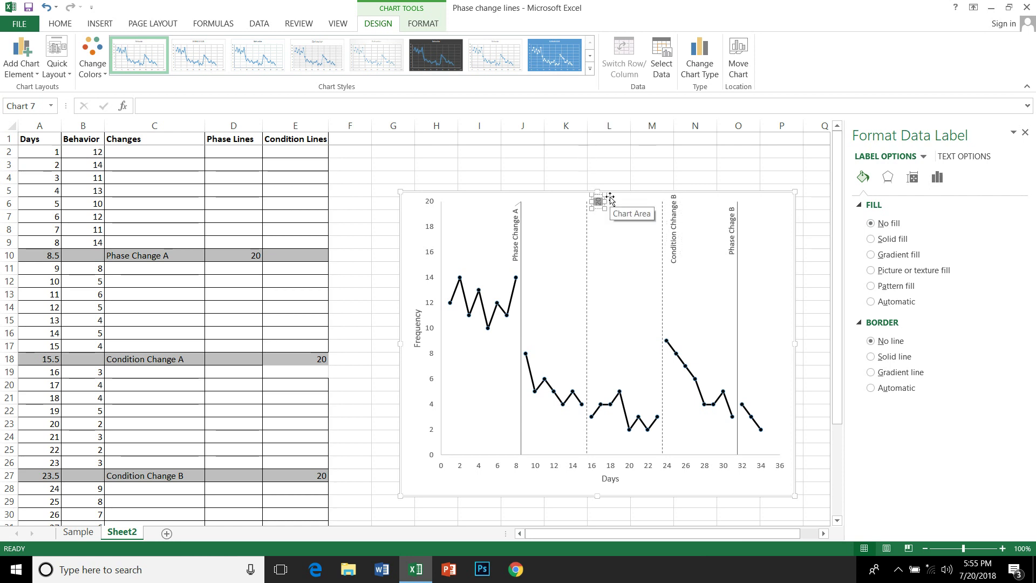
text(Condition)
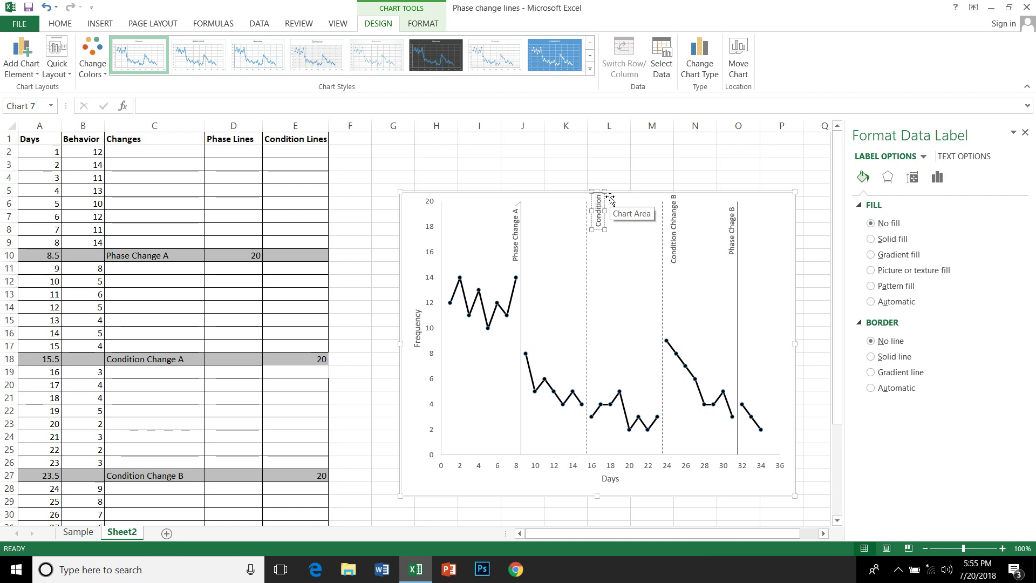
text( cchange A)
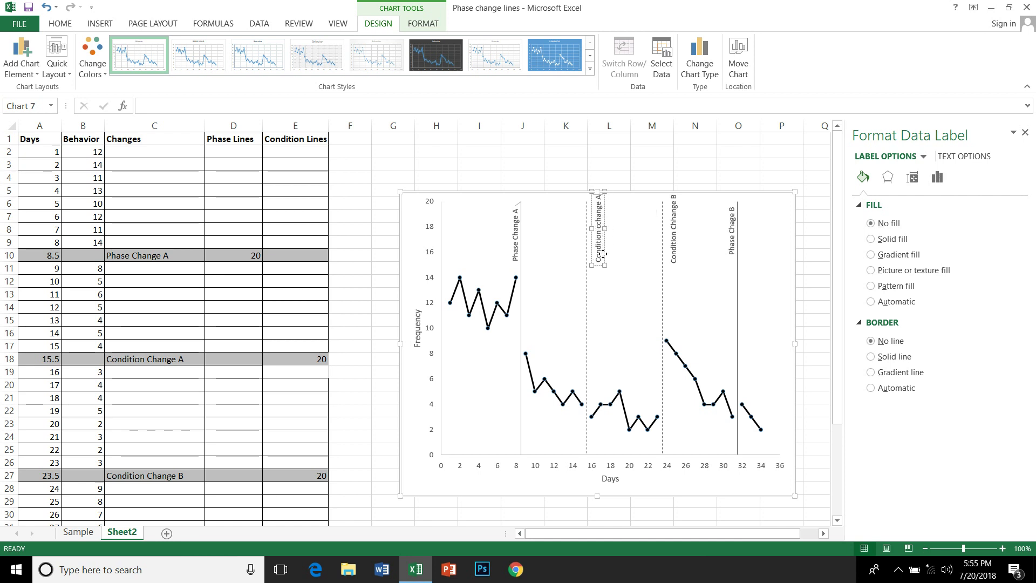
drag(601, 254, 584, 267)
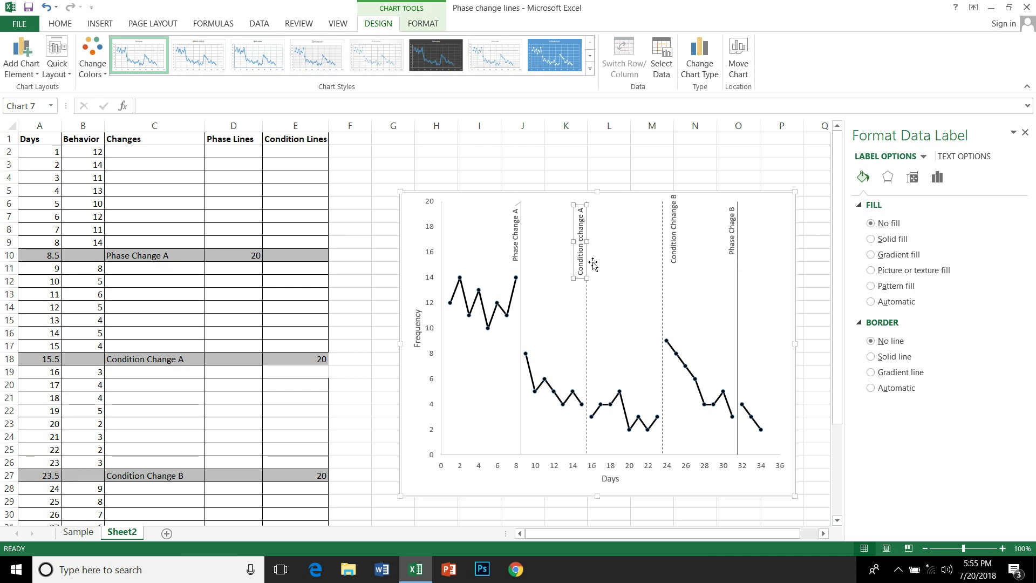
click(679, 240)
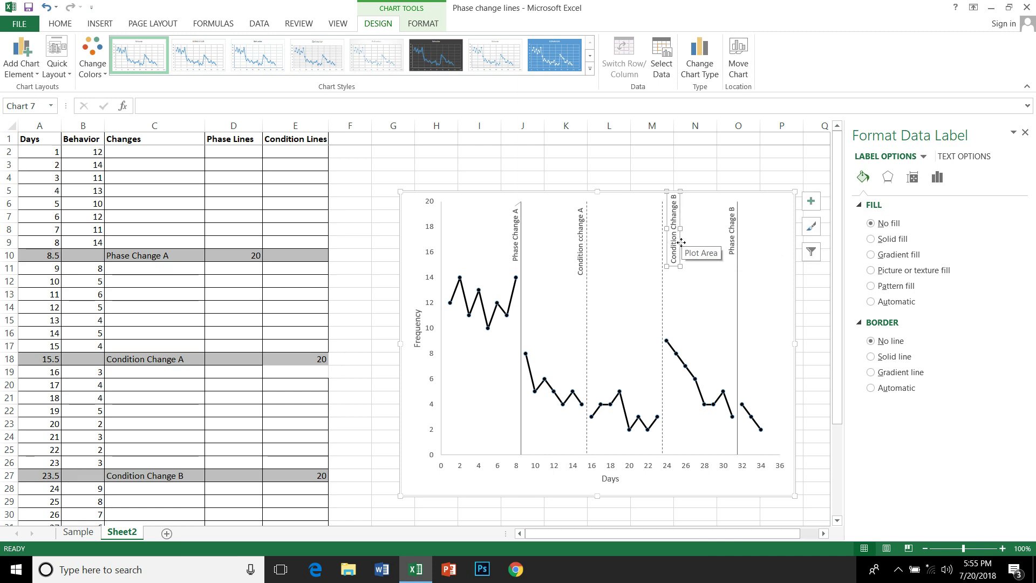
drag(681, 242, 663, 246)
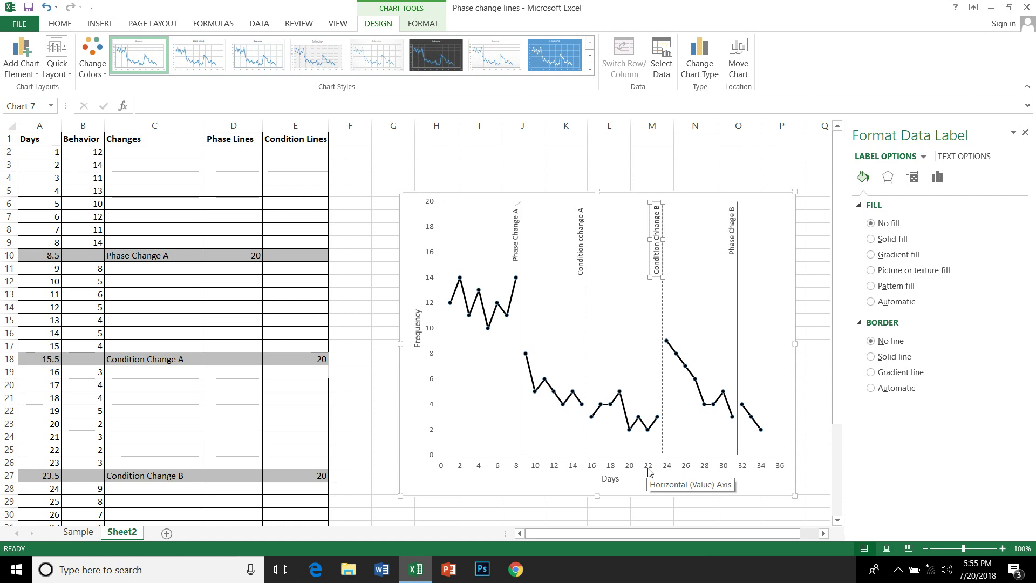
- Use Move Chart to put the behavior chart on a new sheet named 'Graph'
click(794, 381)
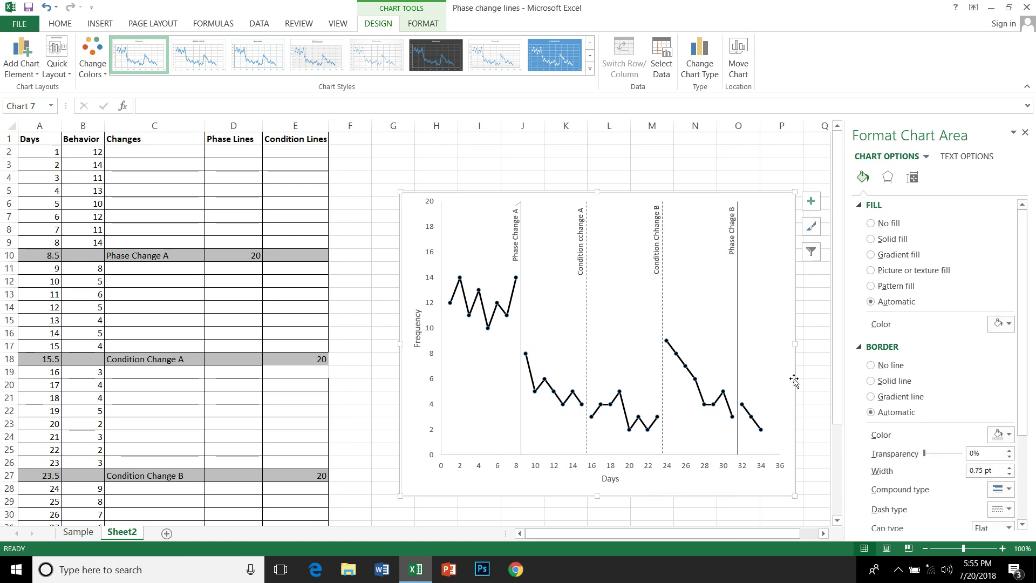
right_click(794, 381)
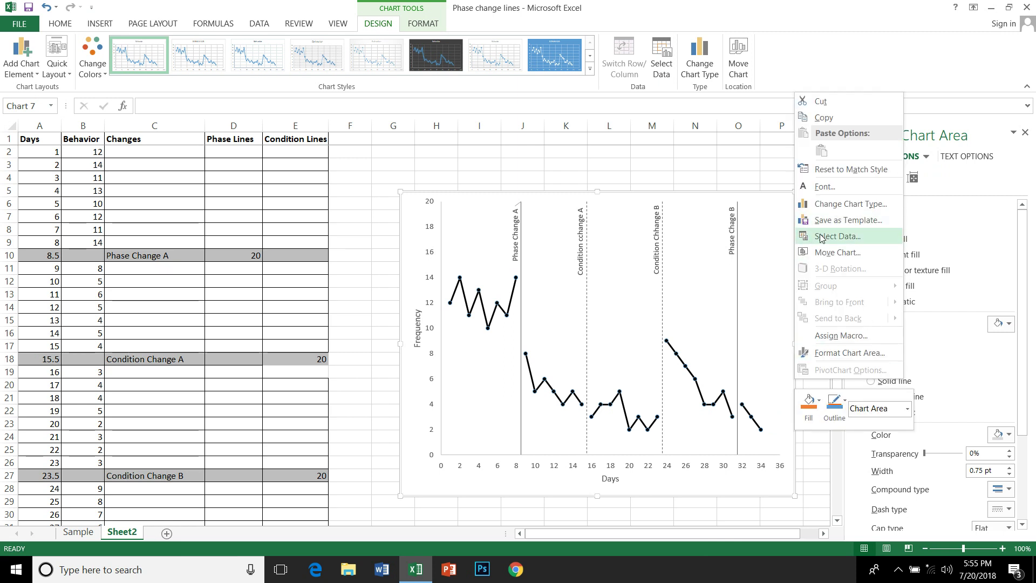
click(825, 252)
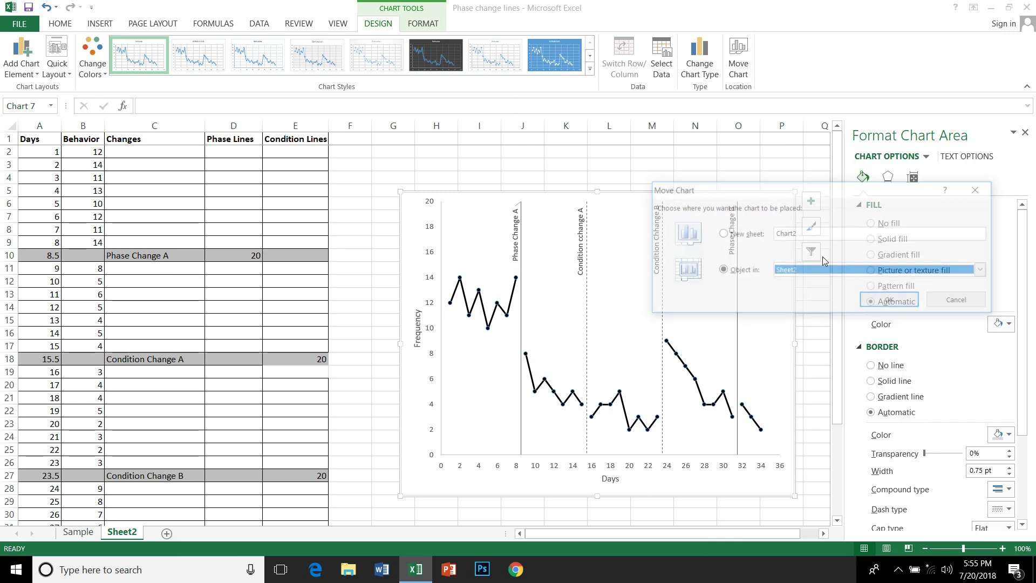
click(728, 237)
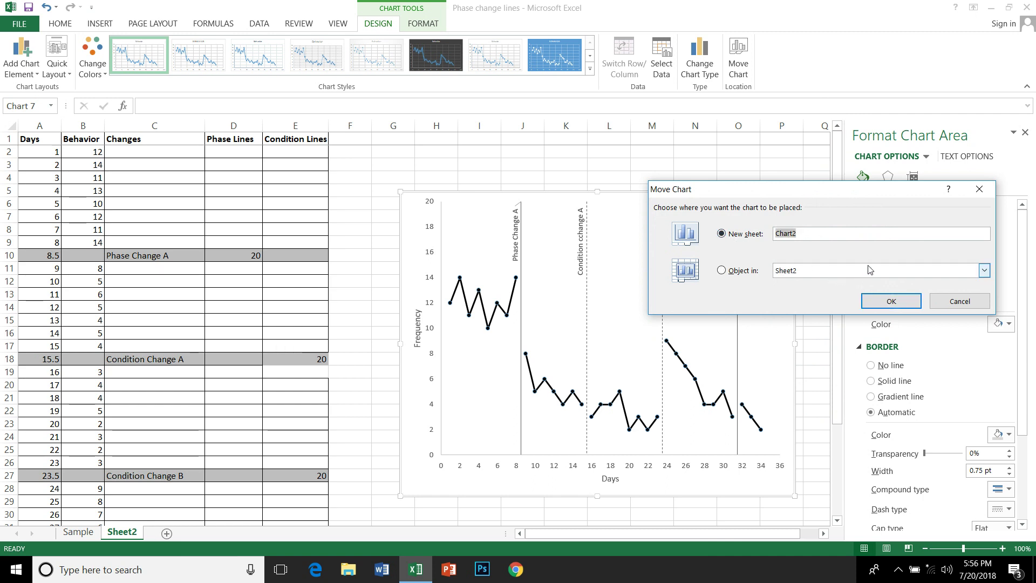
text(Graph)
click(872, 301)
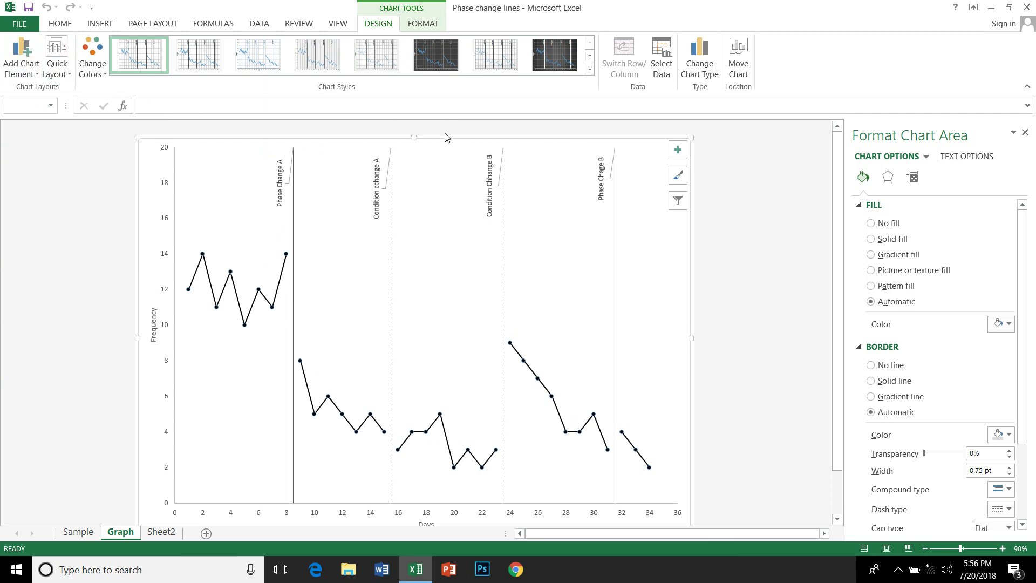
- Add a chart title above the chart reading 'Behavior'
click(22, 67)
mouse_move(46, 121)
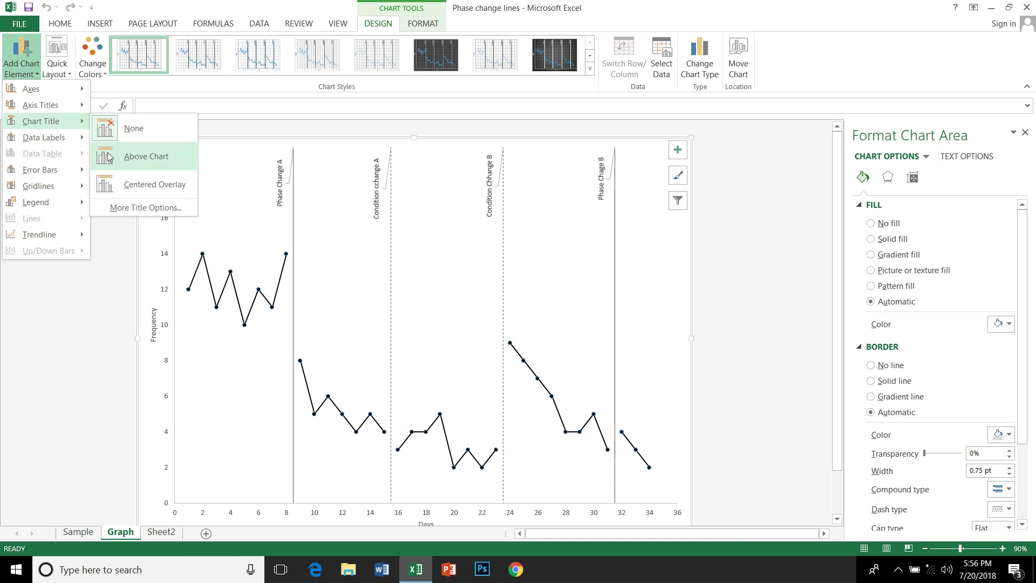
click(131, 156)
click(434, 151)
click(435, 150)
drag(437, 150, 389, 151)
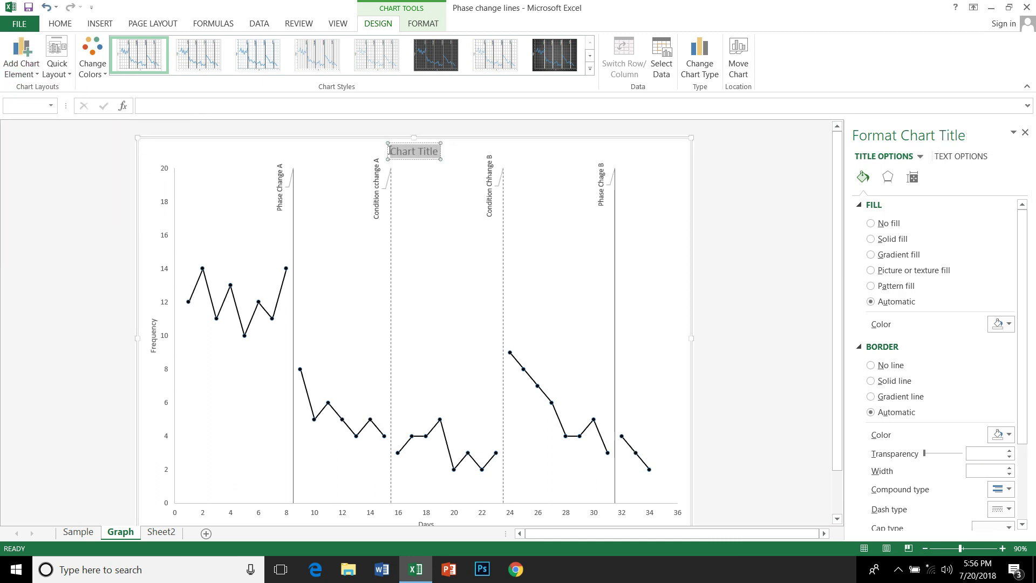
text(Behavior)
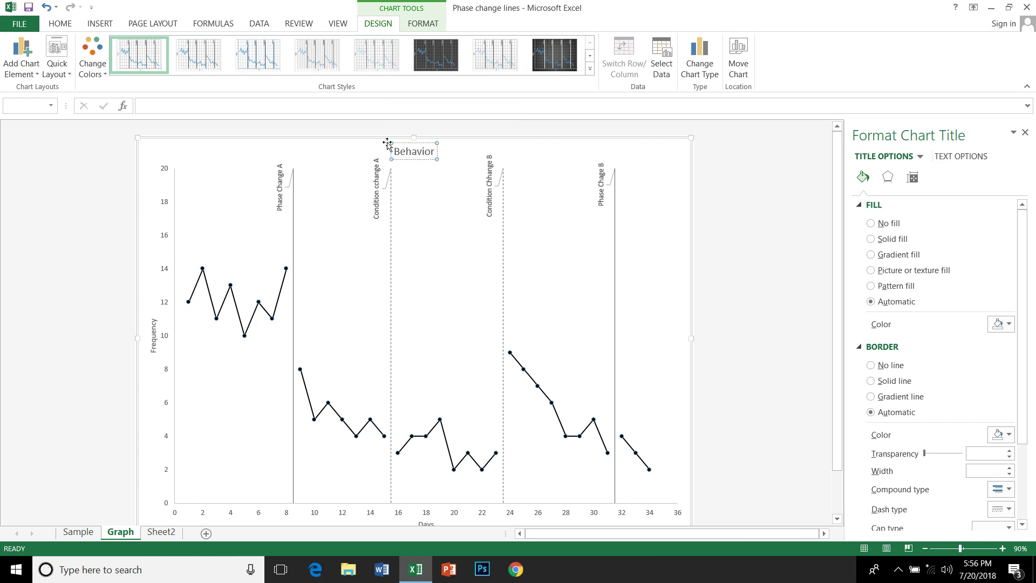
click(440, 195)
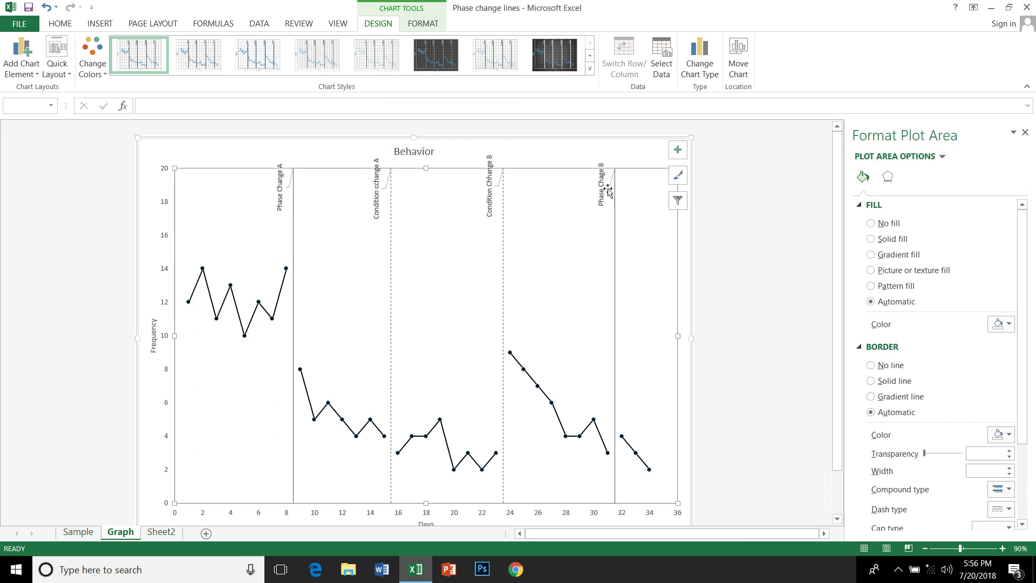
drag(602, 195, 609, 206)
- Nudge the Condition Chhange B and Condition cchange A labels against their dashed lines
click(559, 200)
click(487, 198)
click(486, 198)
drag(486, 198, 497, 205)
click(530, 191)
click(375, 197)
click(375, 197)
drag(375, 197, 387, 203)
- Move the Phase Change A and Phase Chage B labels down beside their solid lines
click(282, 193)
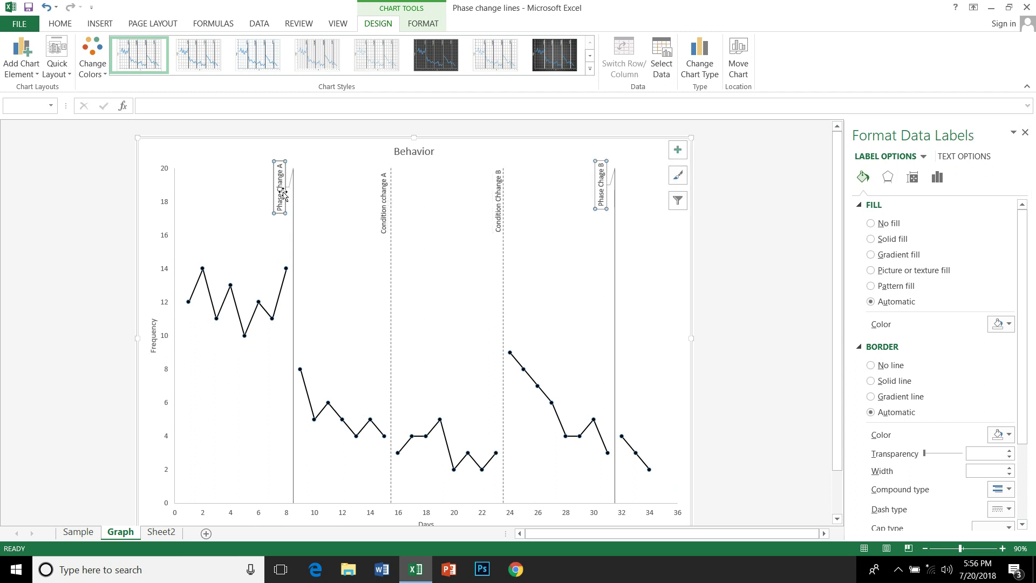
click(282, 194)
drag(281, 193, 289, 200)
click(345, 210)
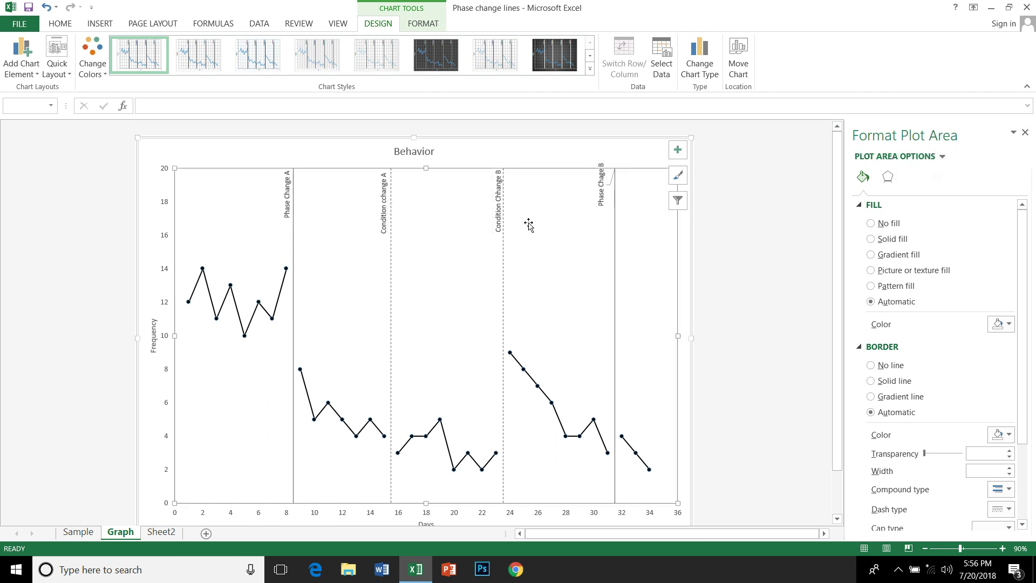
click(605, 197)
click(607, 199)
drag(608, 199, 614, 208)
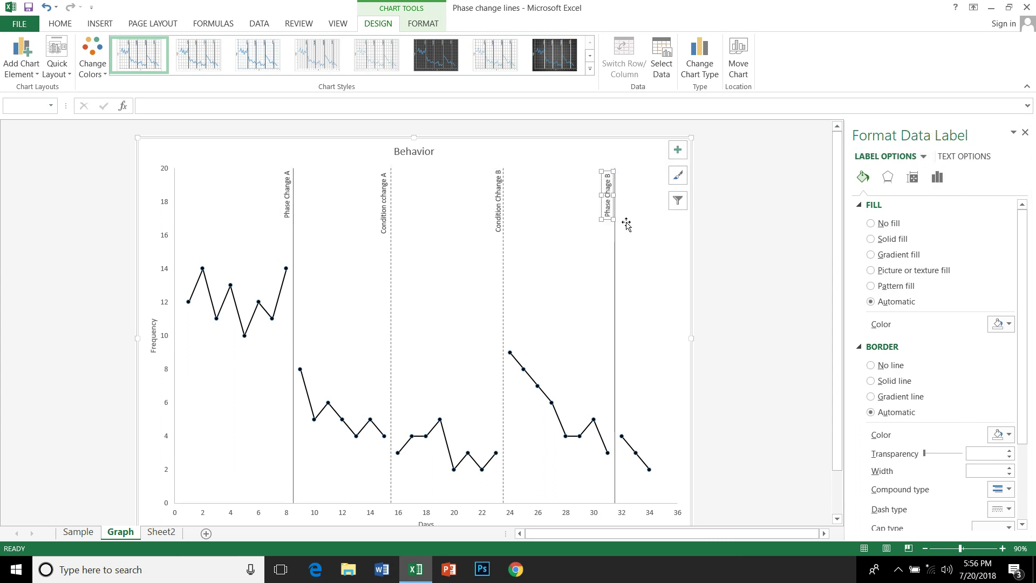
click(626, 226)
scroll(597, 273, down, 2)
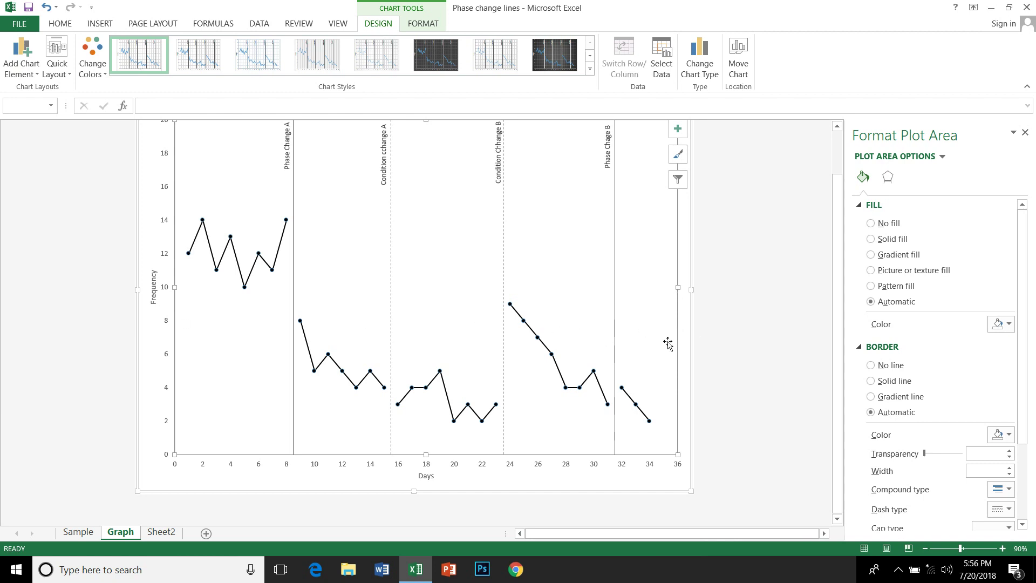
- Set the Days axis Maximum bound to 60 in Format Axis
click(620, 468)
right_click(618, 468)
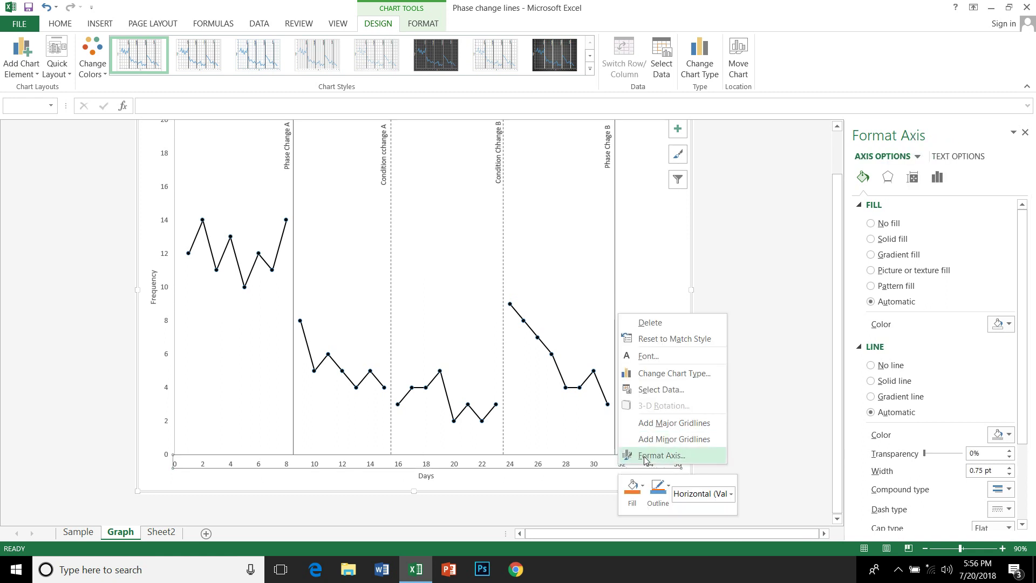
click(645, 455)
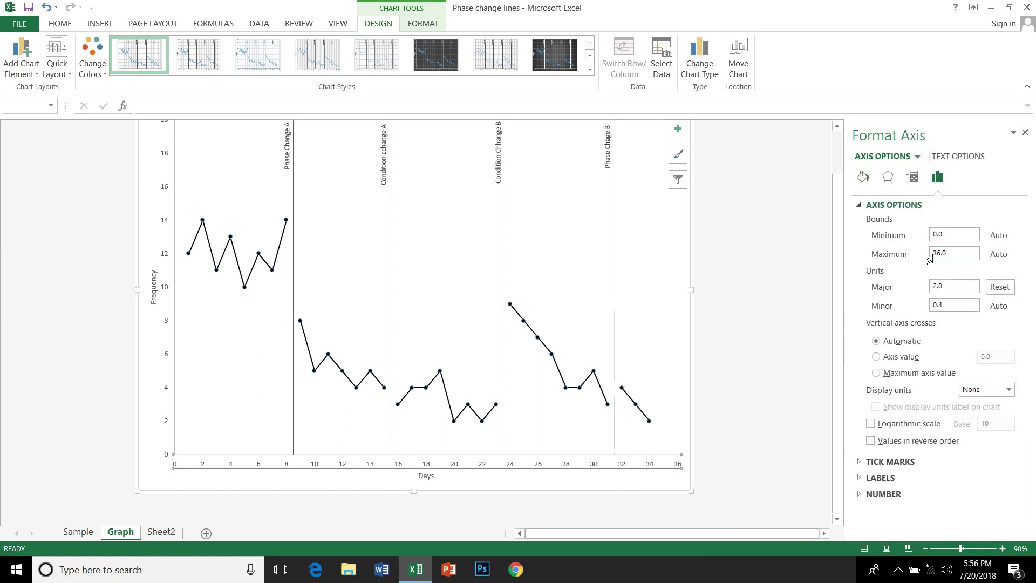
drag(933, 253, 939, 255)
click(785, 274)
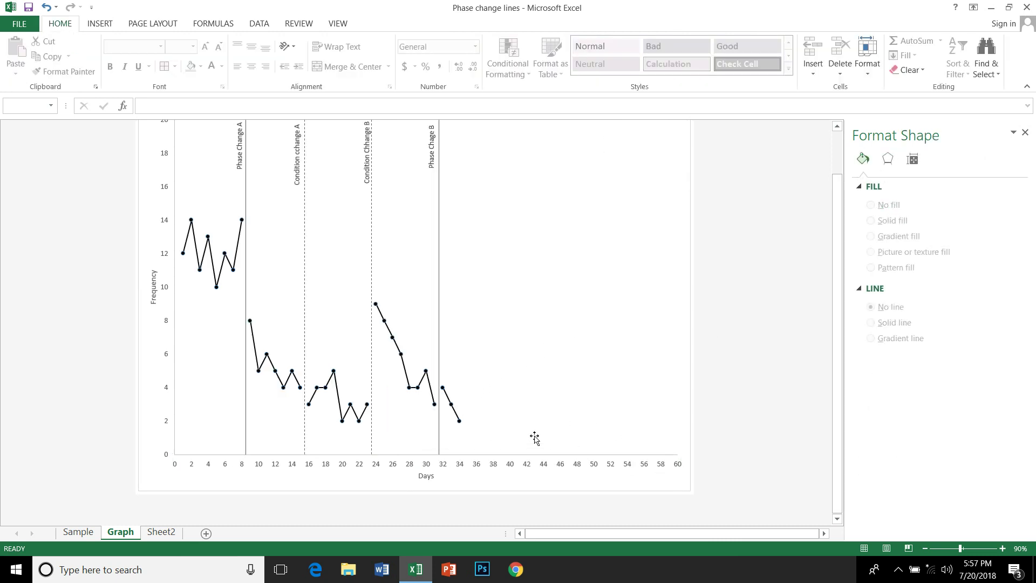
scroll(535, 435, up, 2)
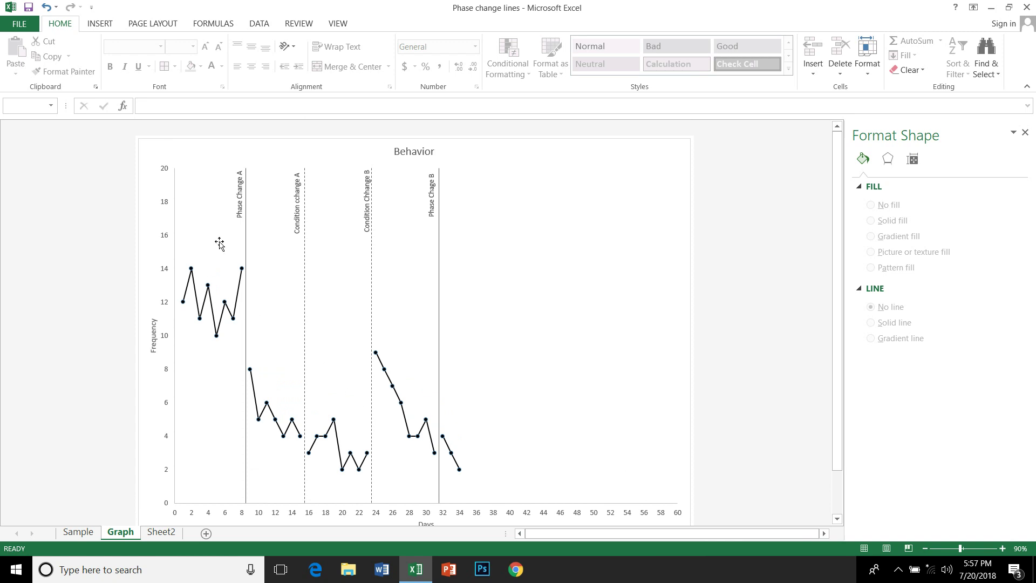